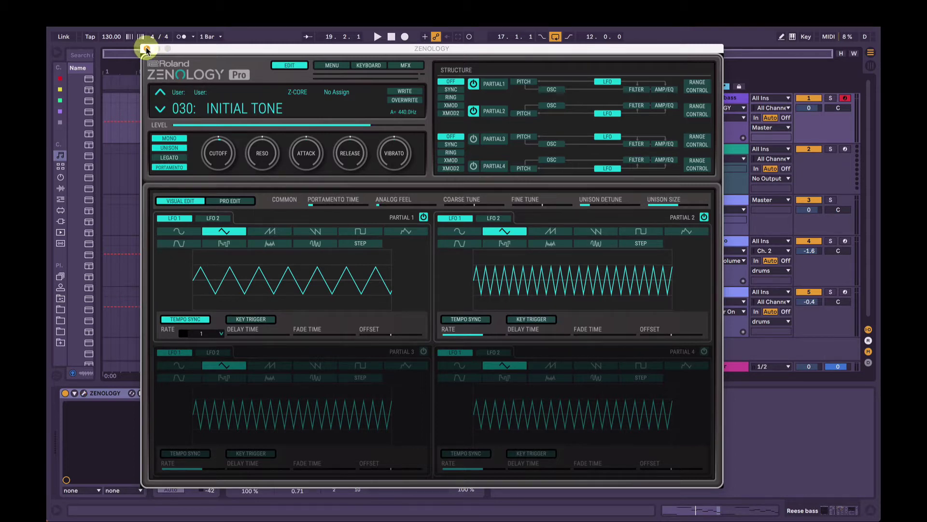
Step: Close ZENOLOGY and set the playback start to bar 17 on the Reese bass clip
{"action": "left_click", "coordinate": [146, 48]}
{"action": "left_click", "coordinate": [280, 300]}
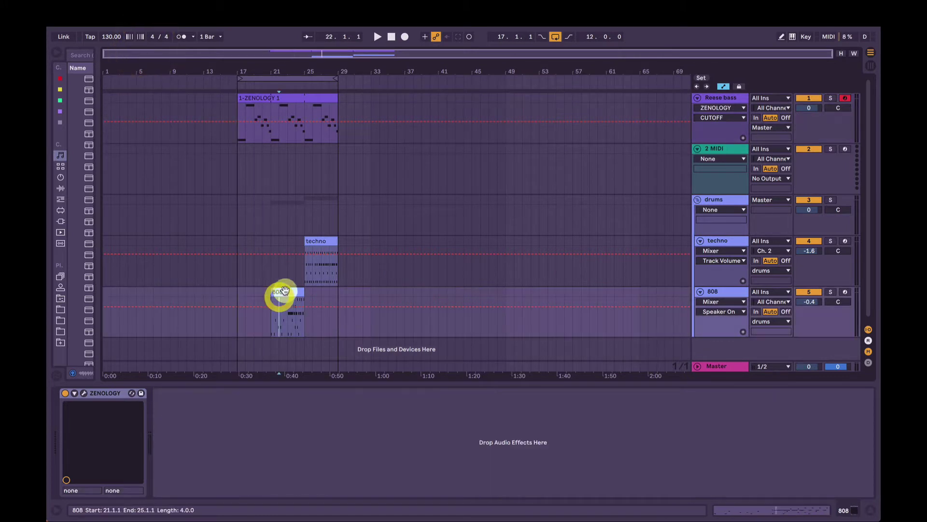
{"action": "left_click", "coordinate": [321, 243]}
{"action": "left_click", "coordinate": [180, 63]}
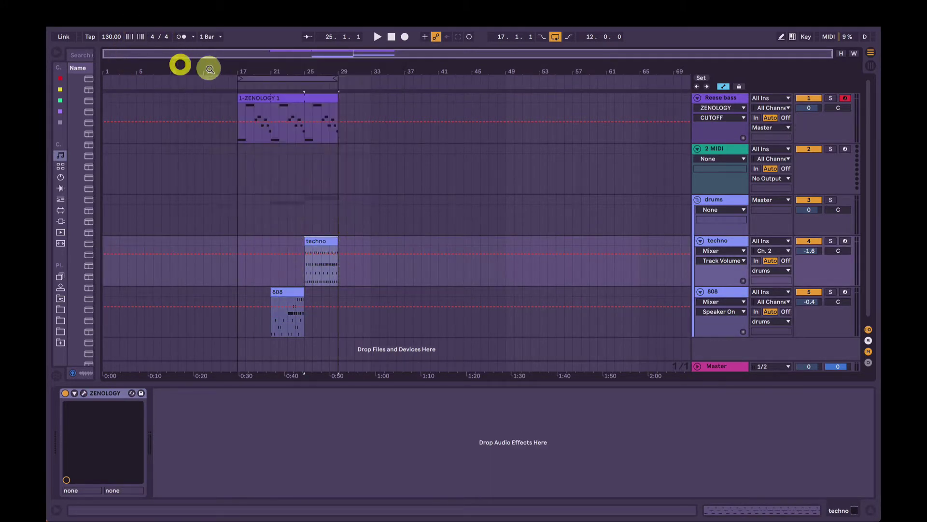
{"action": "left_click", "coordinate": [237, 134]}
Step: Play the arrangement from bar 17, stop it, and reselect the Reese bass track
{"action": "key", "text": "space"}
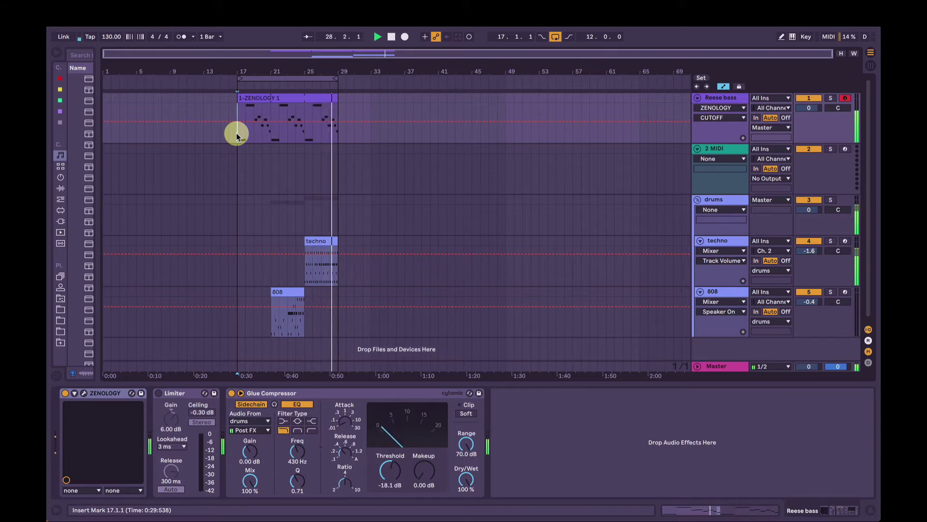
{"action": "key", "text": "space"}
{"action": "left_click", "coordinate": [720, 239]}
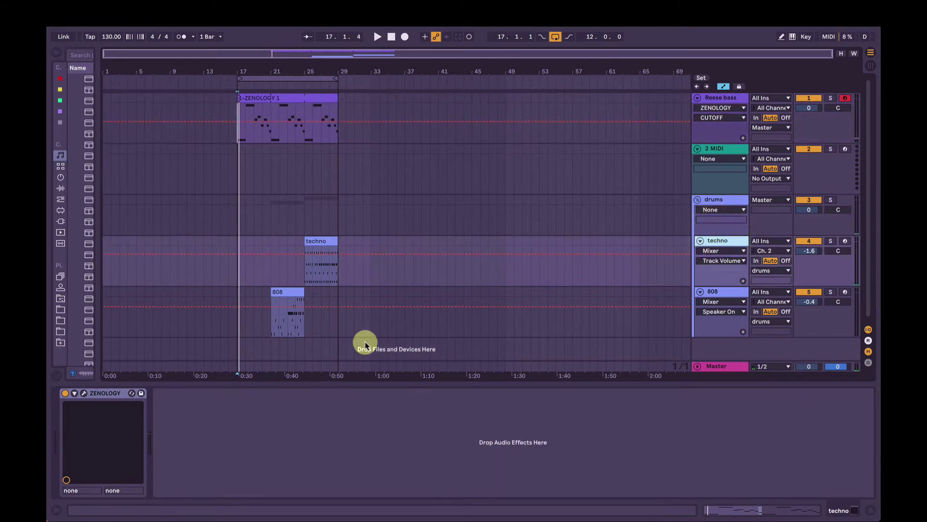
{"action": "left_click", "coordinate": [733, 292]}
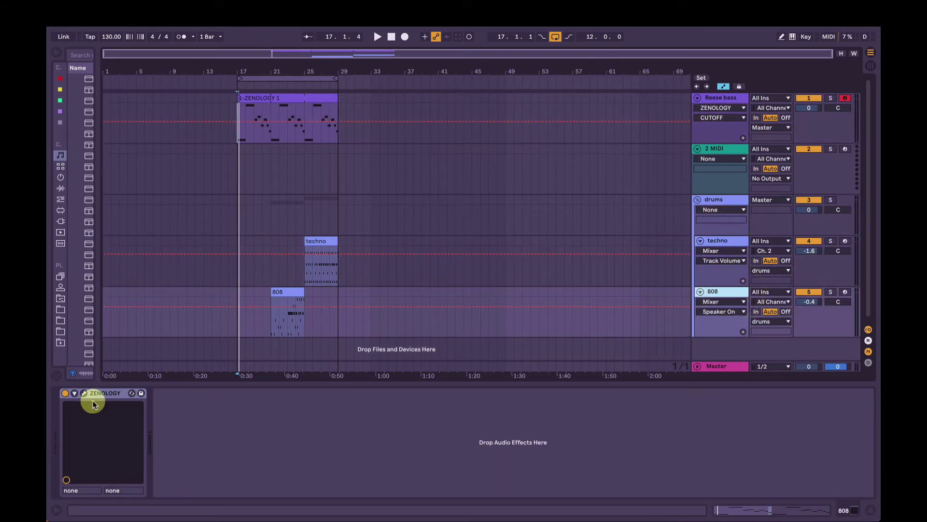
{"action": "left_click", "coordinate": [235, 130]}
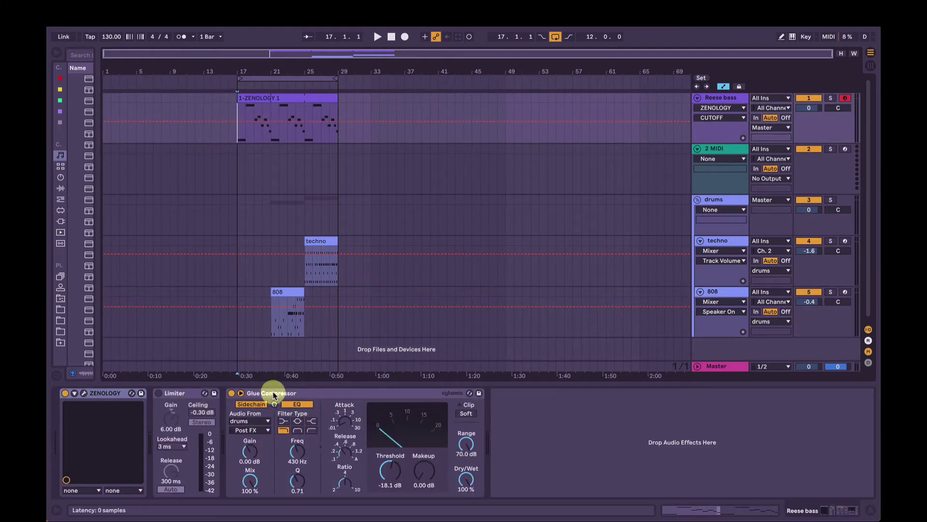
Step: Open ZENOLOGY, audition the 0029 Reese bass tone, then load 0030 INITIAL TONE
{"action": "left_click", "coordinate": [85, 394]}
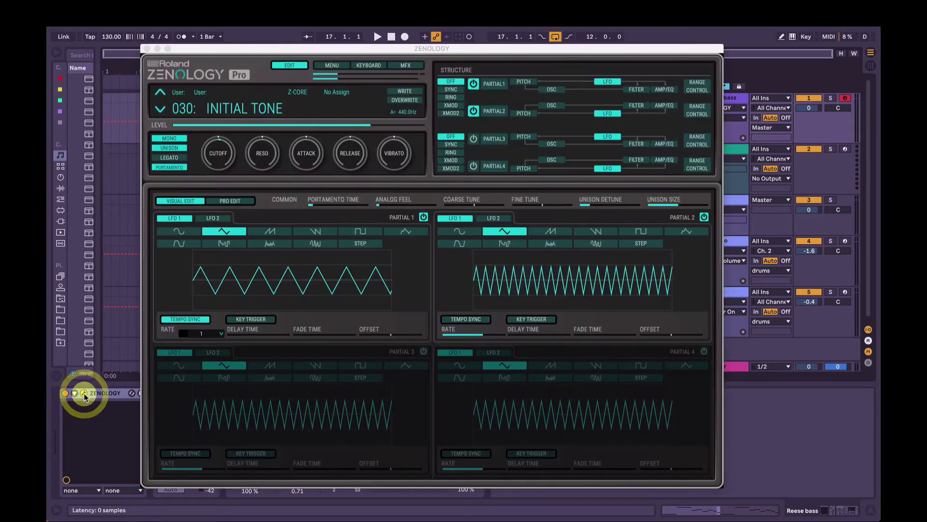
{"action": "left_click", "coordinate": [223, 109]}
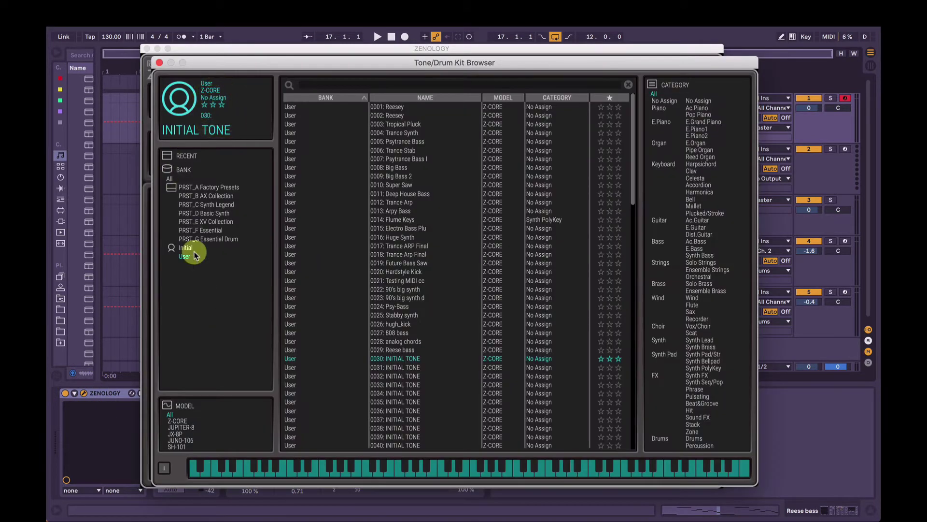
{"action": "left_click", "coordinate": [654, 94]}
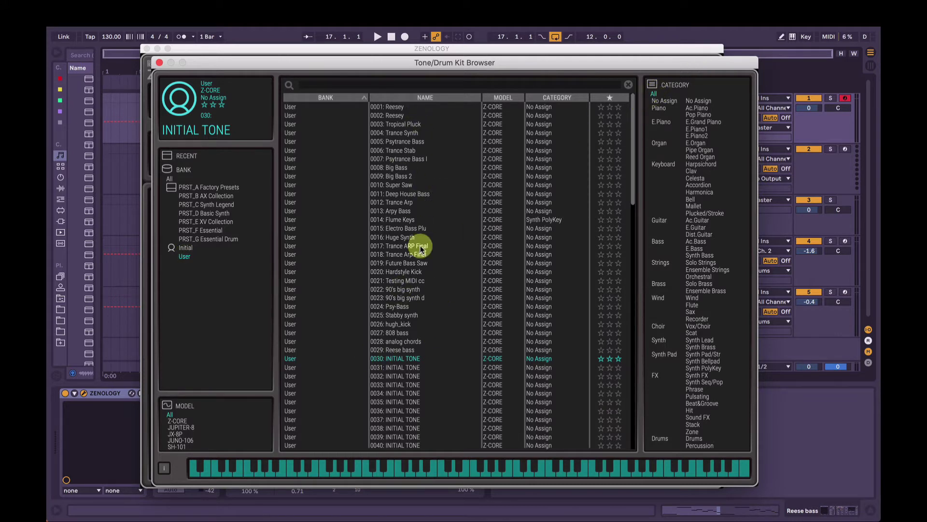
{"action": "left_click", "coordinate": [400, 349]}
{"action": "left_click", "coordinate": [399, 358]}
{"action": "left_click", "coordinate": [160, 64]}
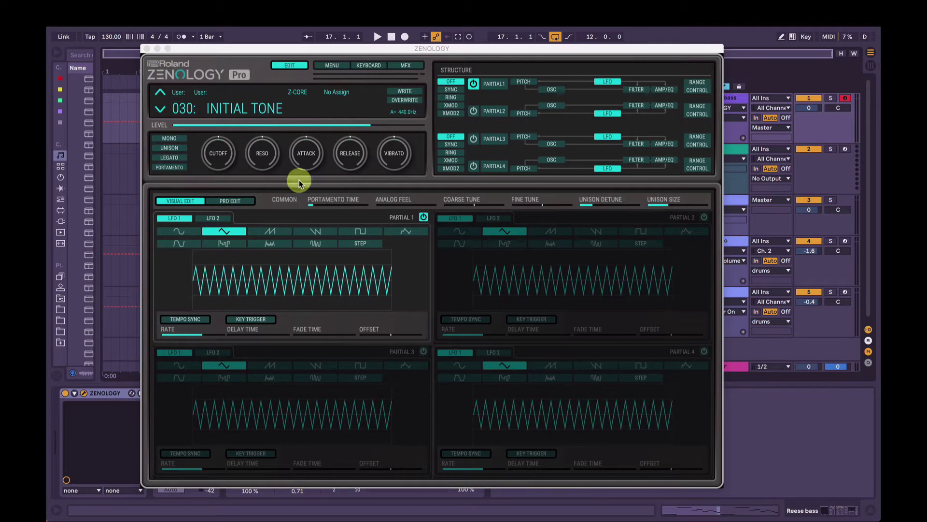
Step: Keep Voice Limit on Light in MENU and switch the patch to MONO
{"action": "left_click", "coordinate": [332, 65]}
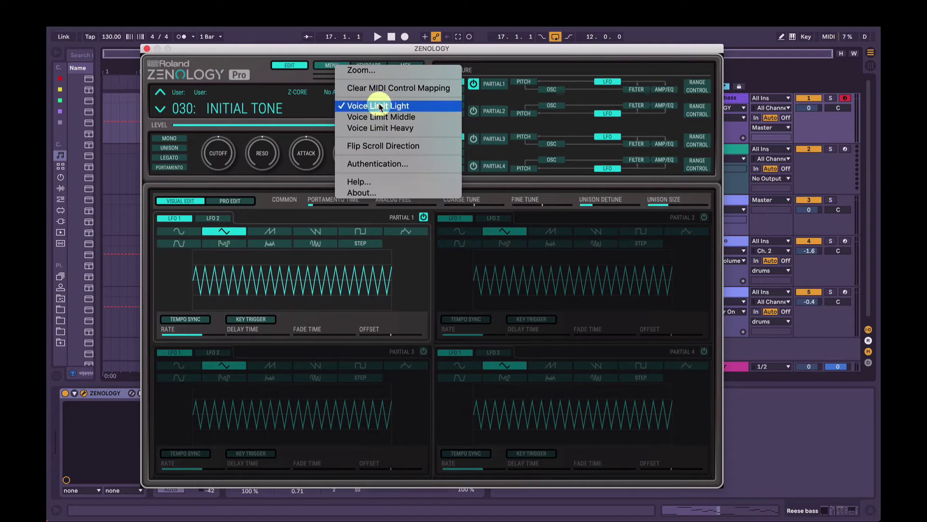
{"action": "left_click", "coordinate": [380, 106]}
{"action": "left_click", "coordinate": [333, 63]}
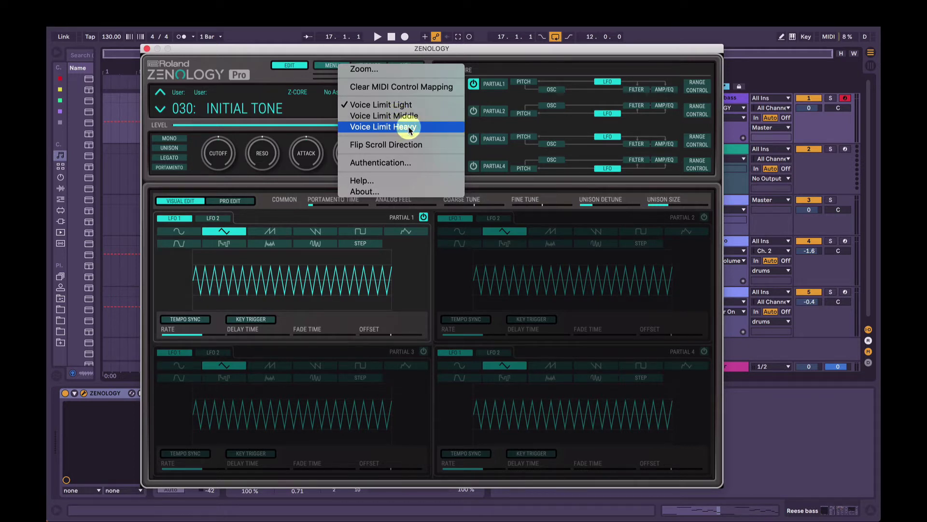
{"action": "left_click", "coordinate": [393, 105]}
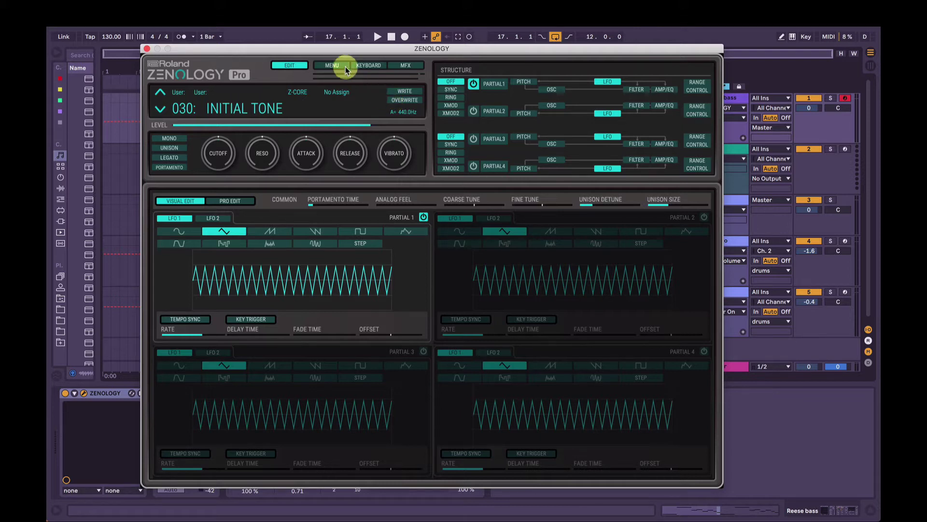
{"action": "left_click", "coordinate": [332, 65]}
{"action": "left_click", "coordinate": [379, 106]}
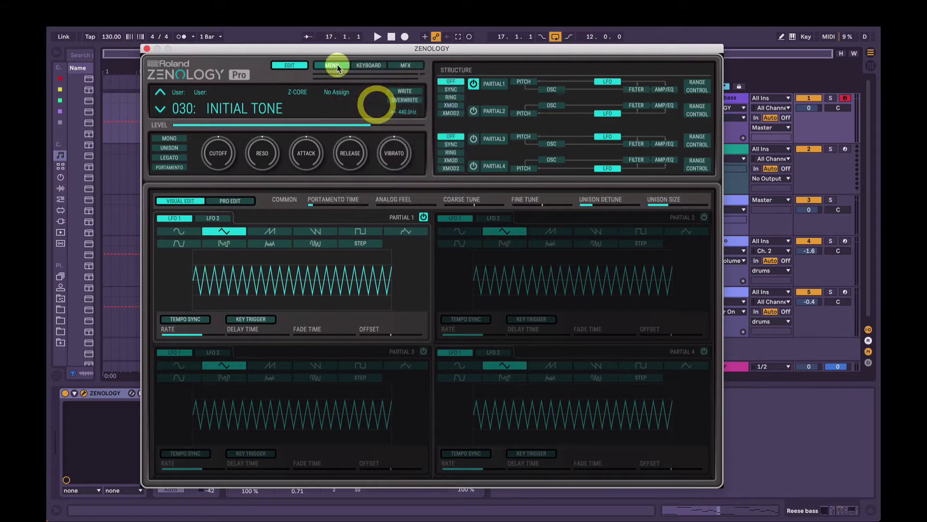
{"action": "left_click", "coordinate": [174, 139]}
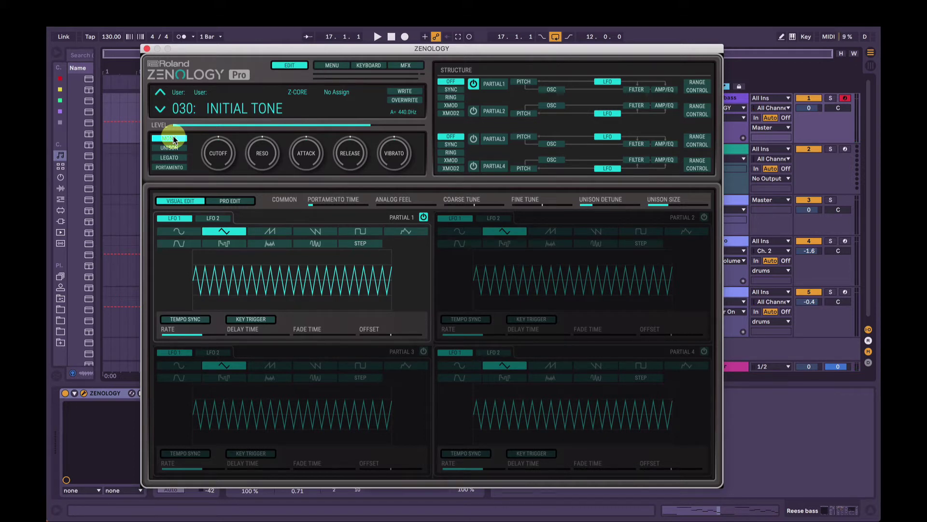
Step: Load wave 235: SH-101 Bs from Synth Bass for Partial 1, after auditioning MC-202 Bs A
{"action": "left_click", "coordinate": [550, 88]}
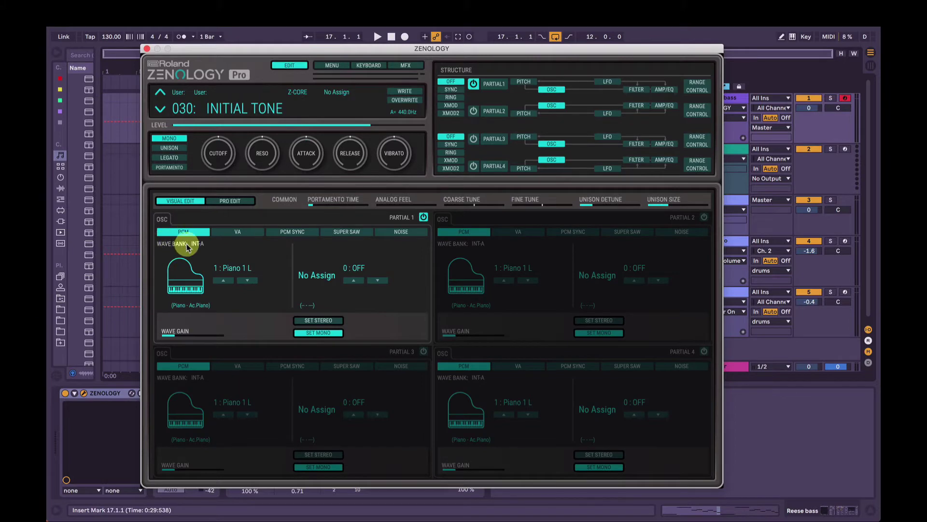
{"action": "left_click", "coordinate": [230, 271]}
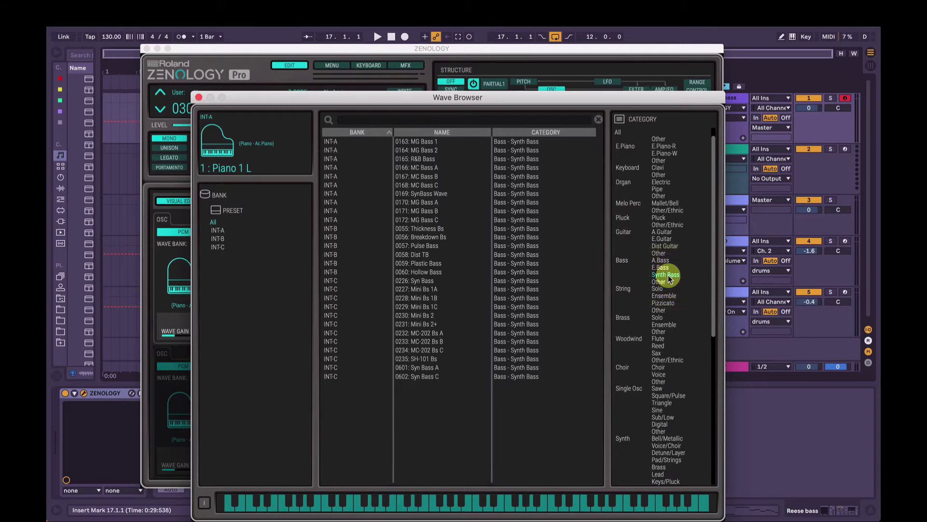
{"action": "left_click", "coordinate": [433, 359]}
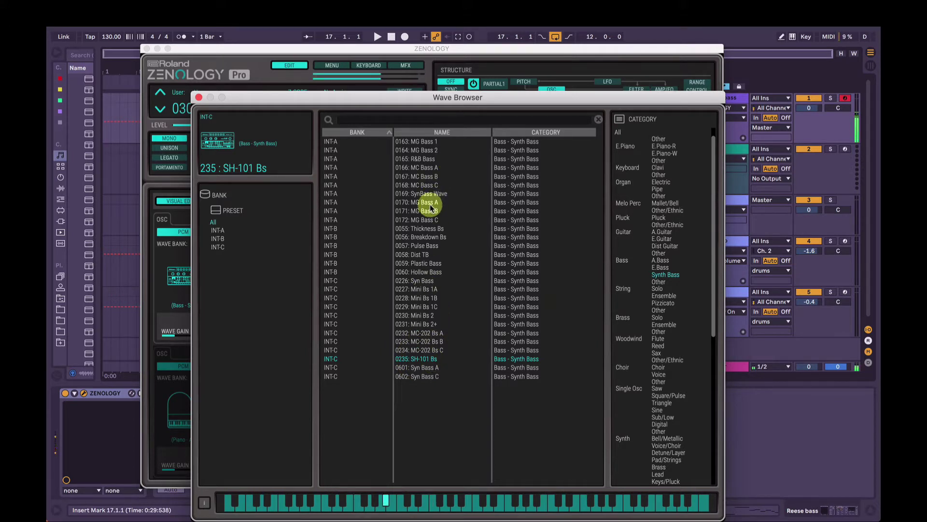
{"action": "left_click", "coordinate": [431, 333]}
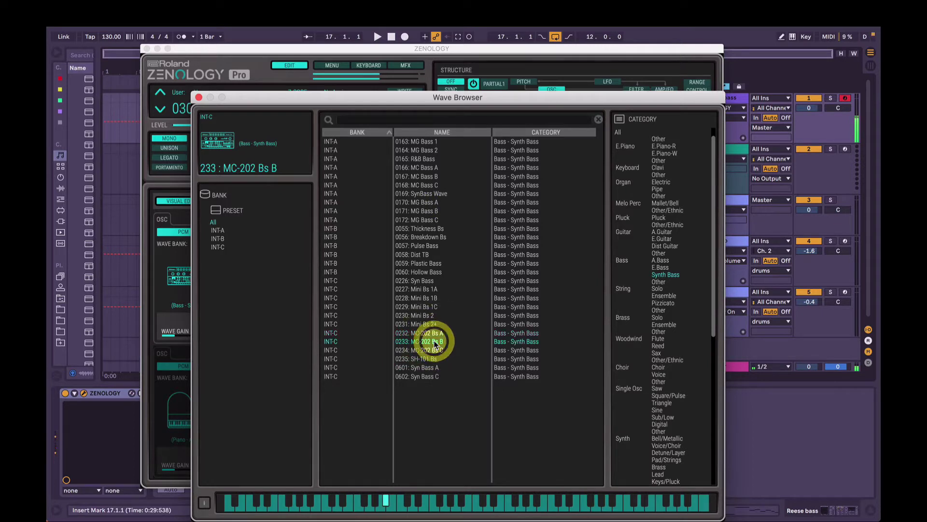
{"action": "left_click", "coordinate": [429, 367]}
{"action": "left_click", "coordinate": [435, 358]}
{"action": "left_click", "coordinate": [435, 358]}
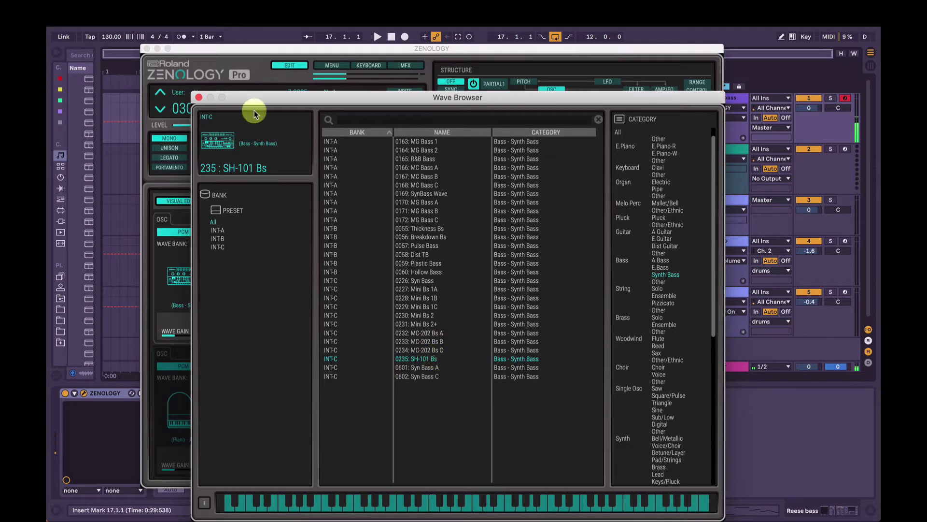
Step: Set Partial 1's filter to MG with a -24 slope and cutoff around 392
{"action": "left_click", "coordinate": [198, 99]}
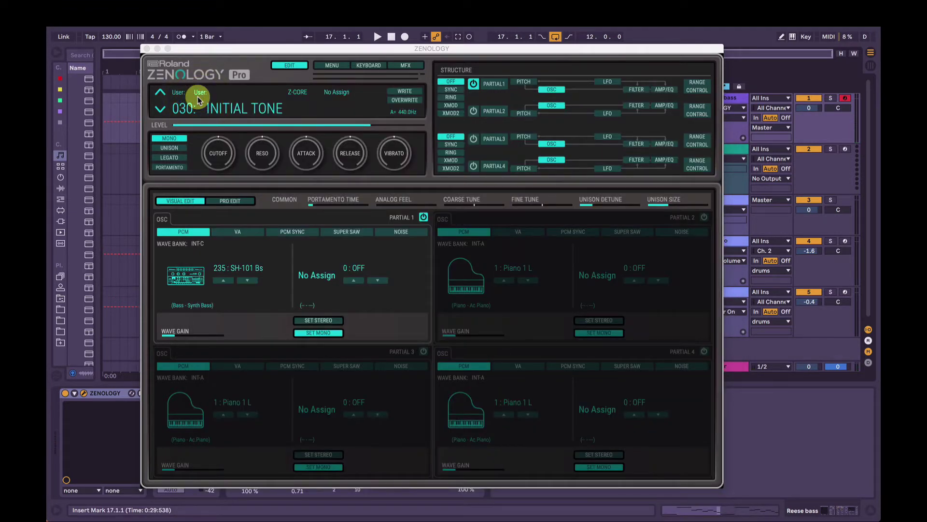
{"action": "left_click", "coordinate": [636, 90]}
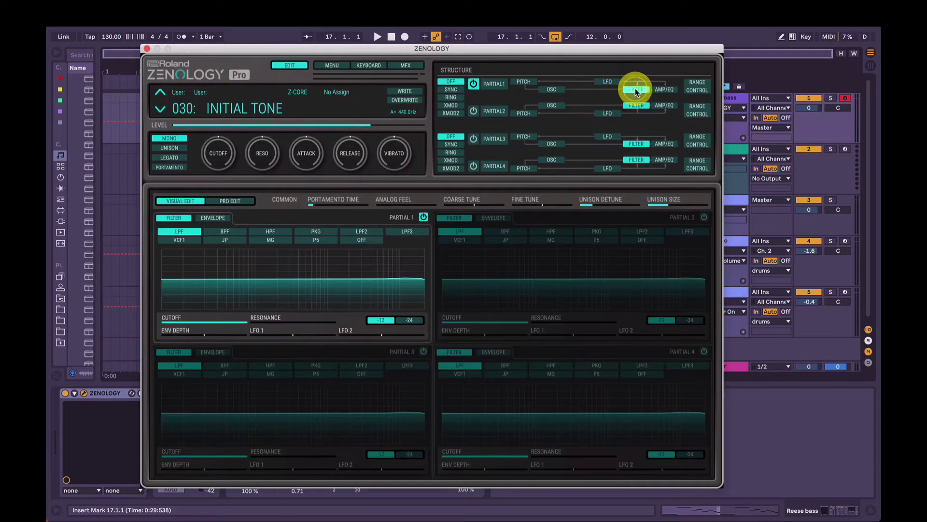
{"action": "left_click", "coordinate": [274, 241]}
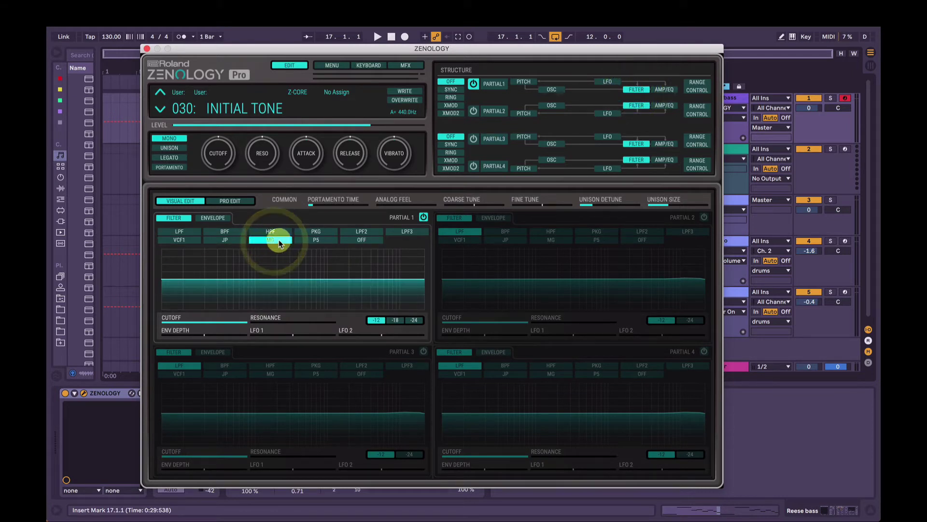
{"action": "left_click_drag", "start_coordinate": [234, 317], "coordinate": [185, 325]}
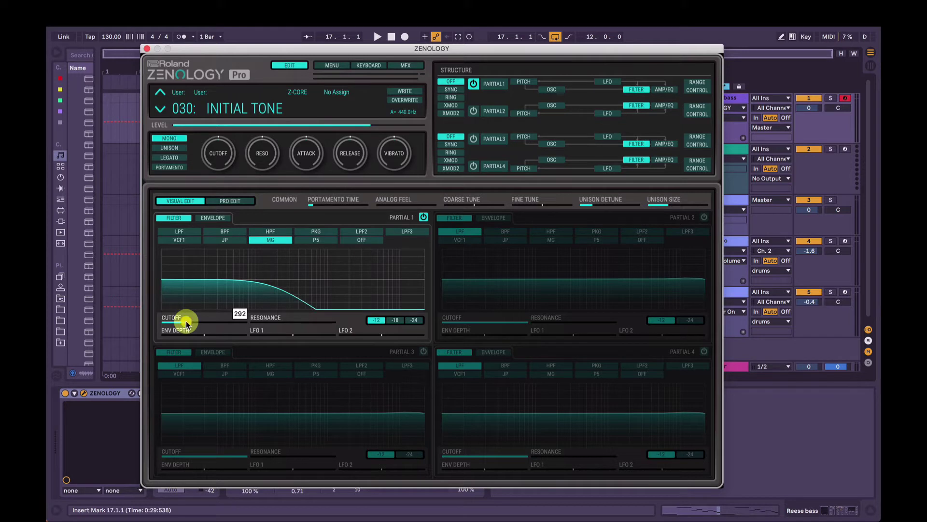
{"action": "left_click_drag", "start_coordinate": [187, 325], "coordinate": [187, 322]}
{"action": "left_click", "coordinate": [415, 320]}
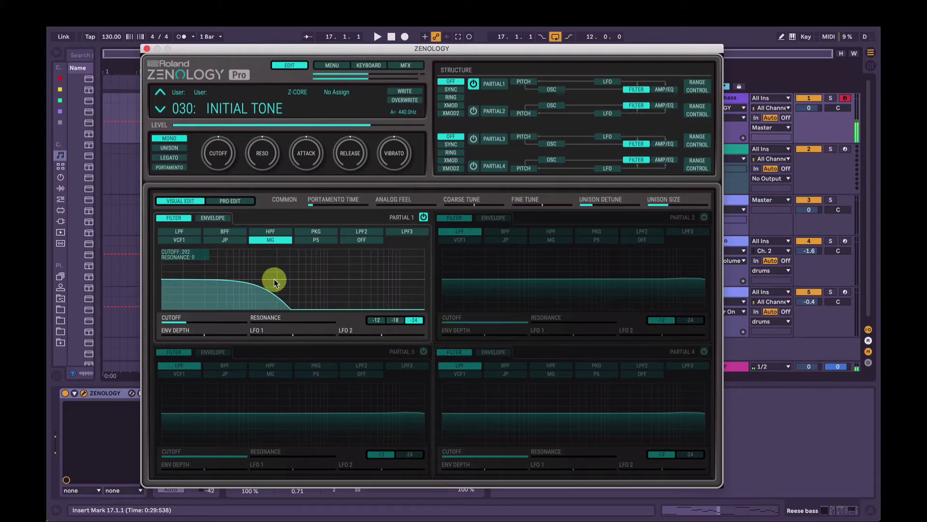
{"action": "left_click_drag", "start_coordinate": [182, 325], "coordinate": [194, 325]}
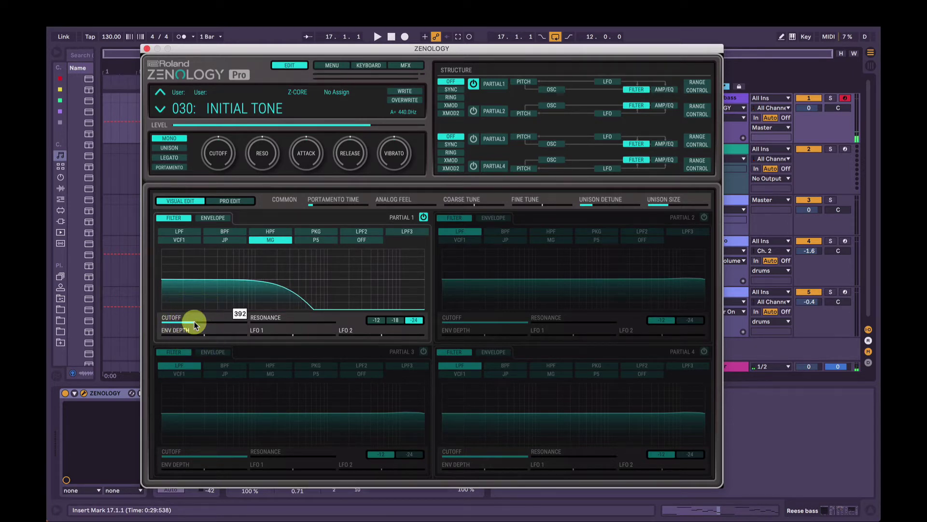
Step: Turn on UNISON voice mode (size 4) and lower Unison Detune to 9
{"action": "left_click", "coordinate": [523, 81]}
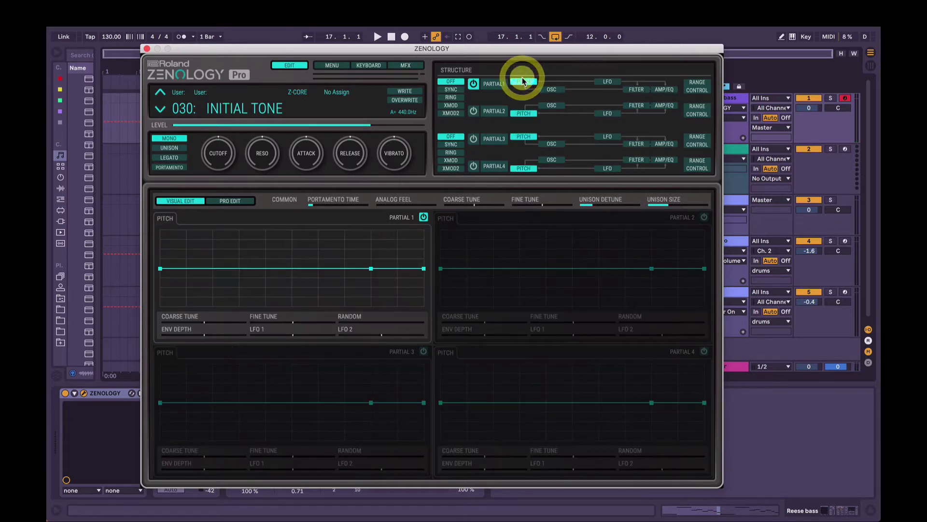
{"action": "left_click", "coordinate": [294, 323]}
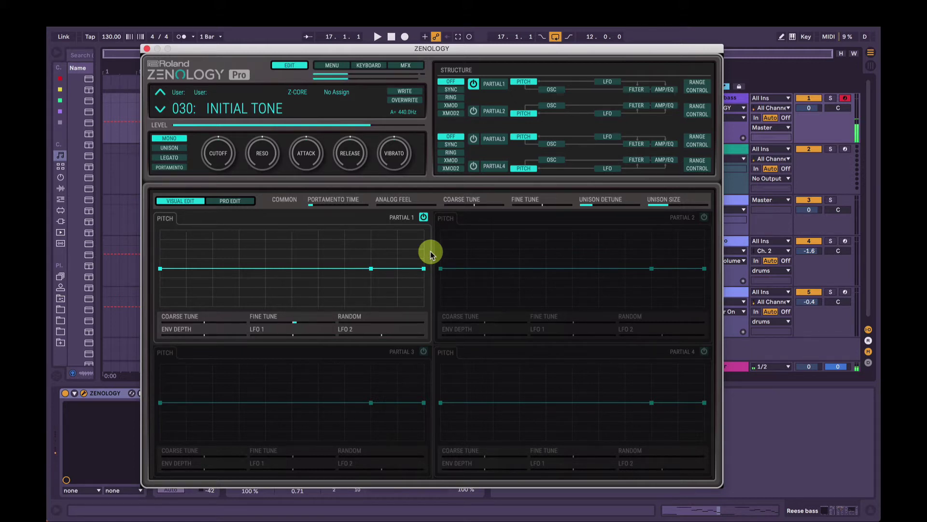
{"action": "left_click", "coordinate": [172, 150]}
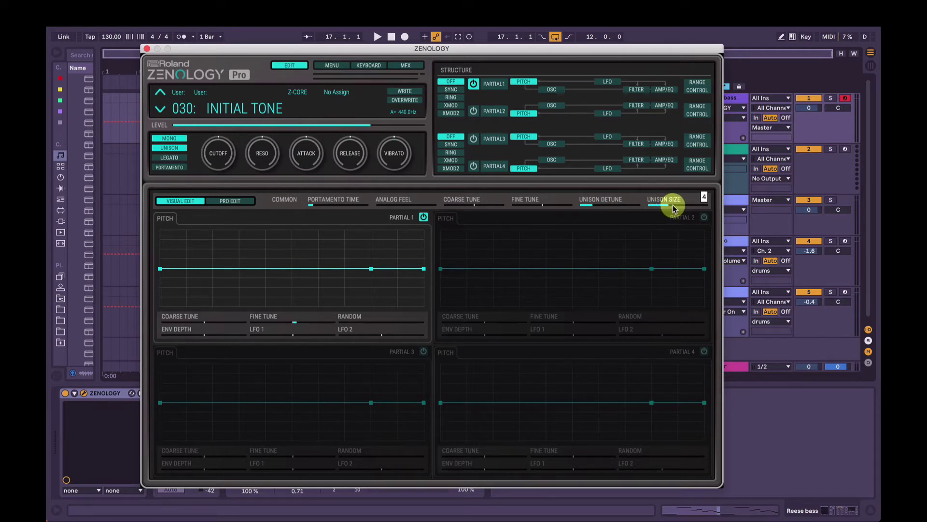
{"action": "left_click", "coordinate": [597, 205]}
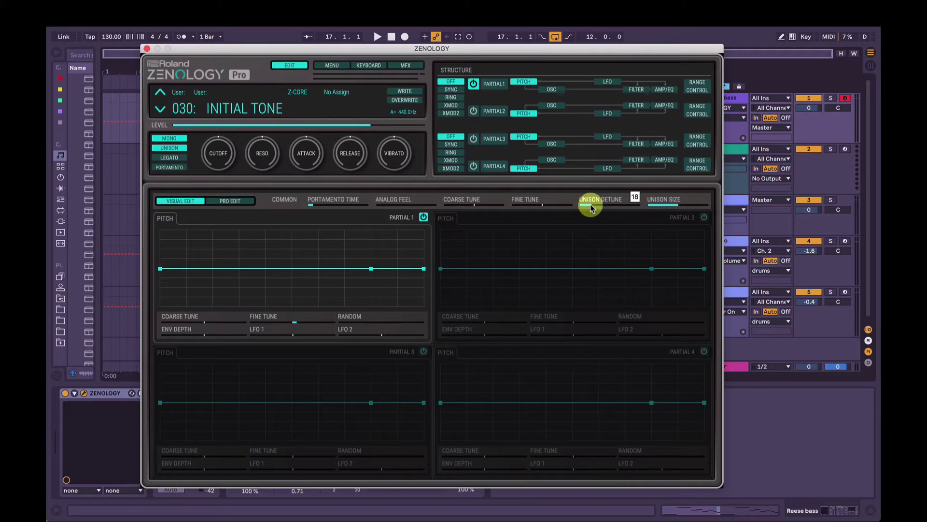
{"action": "mouse_move", "coordinate": [590, 208]}
{"action": "left_mouse_down"}
{"action": "mouse_move", "coordinate": [581, 207]}
{"action": "mouse_move", "coordinate": [599, 209]}
{"action": "mouse_move", "coordinate": [586, 208]}
{"action": "left_mouse_up"}
Step: Show oscillator settings and set Partial 1's wave gain to -6dB with UNISON back on
{"action": "left_click", "coordinate": [172, 148]}
{"action": "left_click", "coordinate": [170, 148]}
{"action": "left_click", "coordinate": [526, 89]}
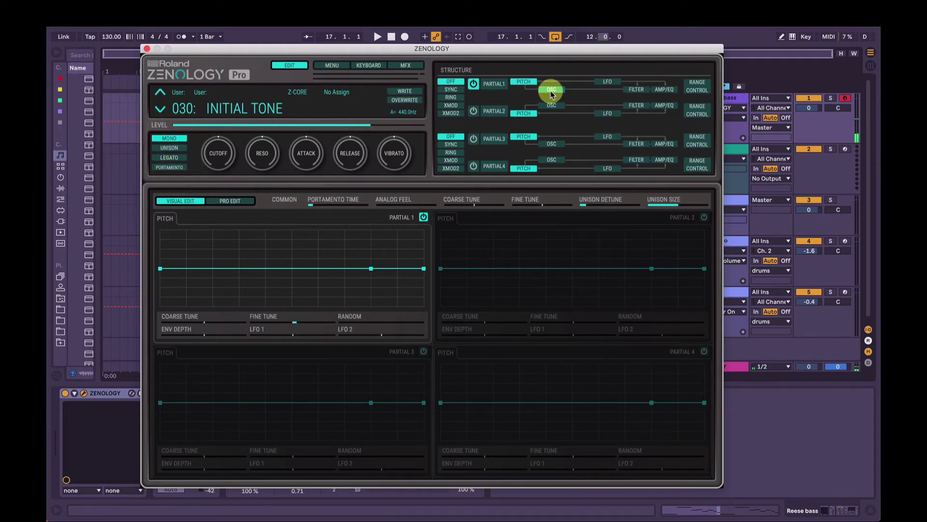
{"action": "left_click", "coordinate": [551, 89]}
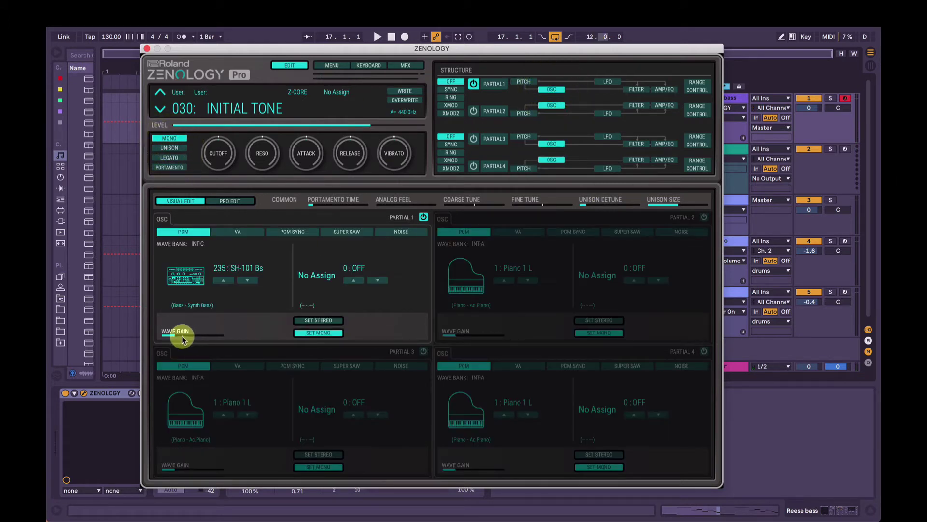
{"action": "left_click_drag", "start_coordinate": [184, 339], "coordinate": [176, 340]}
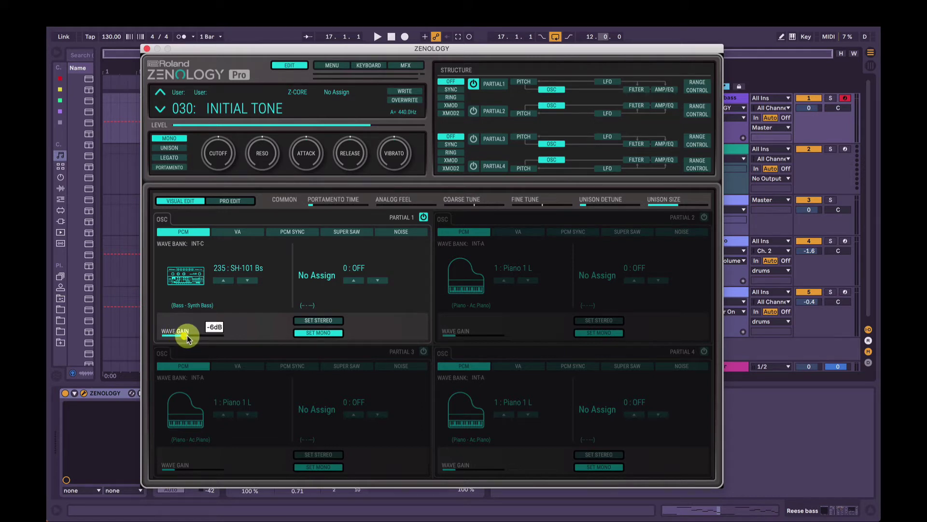
{"action": "left_click_drag", "start_coordinate": [187, 338], "coordinate": [195, 340]}
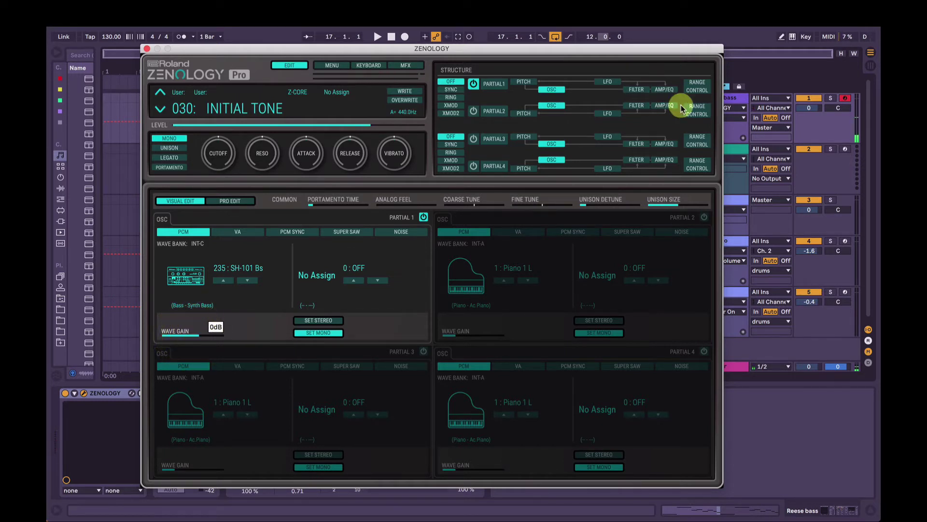
{"action": "left_click", "coordinate": [182, 148]}
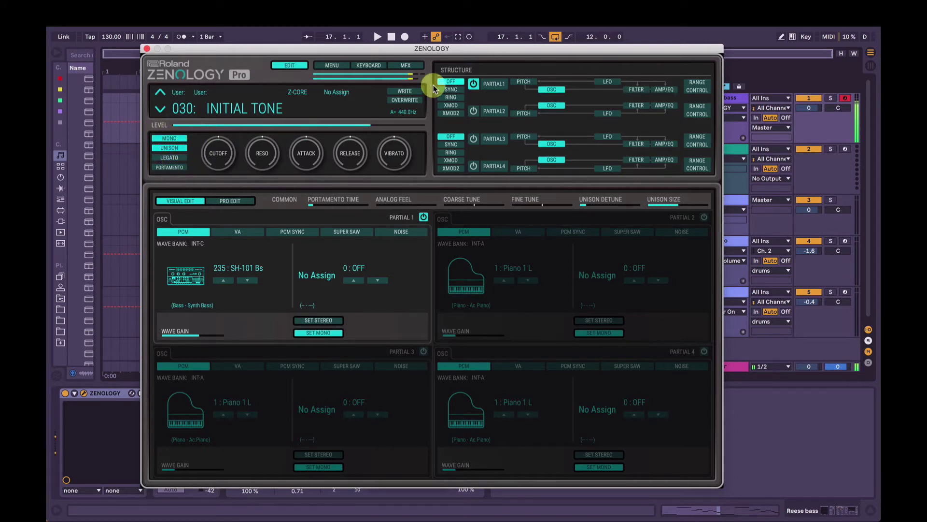
{"action": "left_click", "coordinate": [190, 335]}
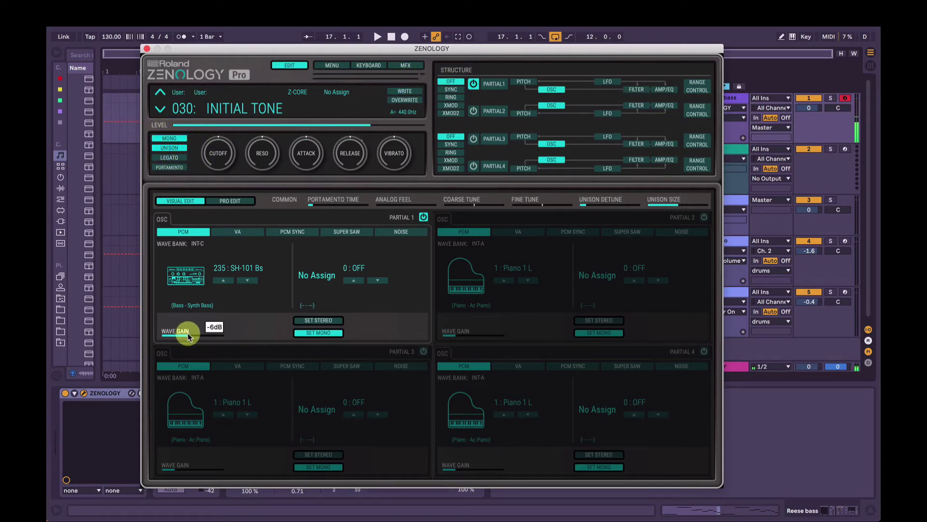
{"action": "left_click", "coordinate": [186, 334]}
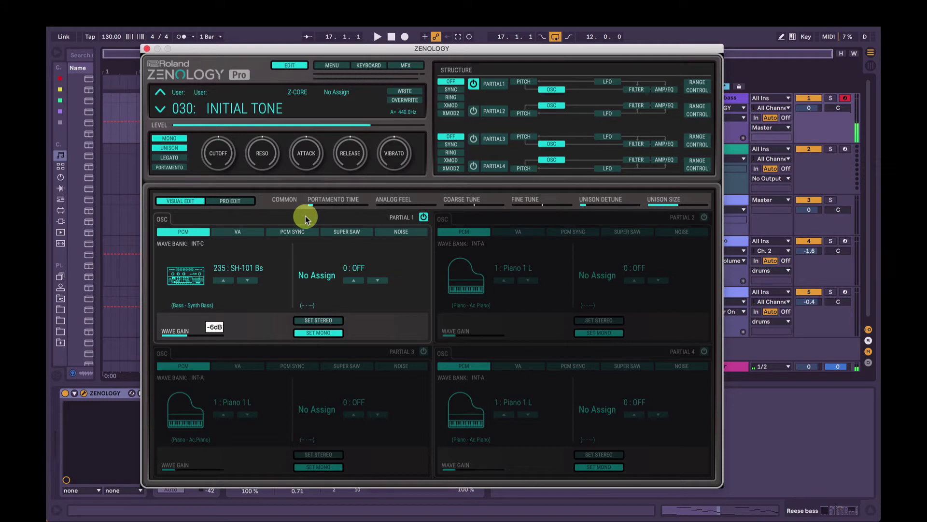
Step: Widen Unison Detune to about 12, keeping UNISON voicing after trying Legato
{"action": "left_click", "coordinate": [592, 205]}
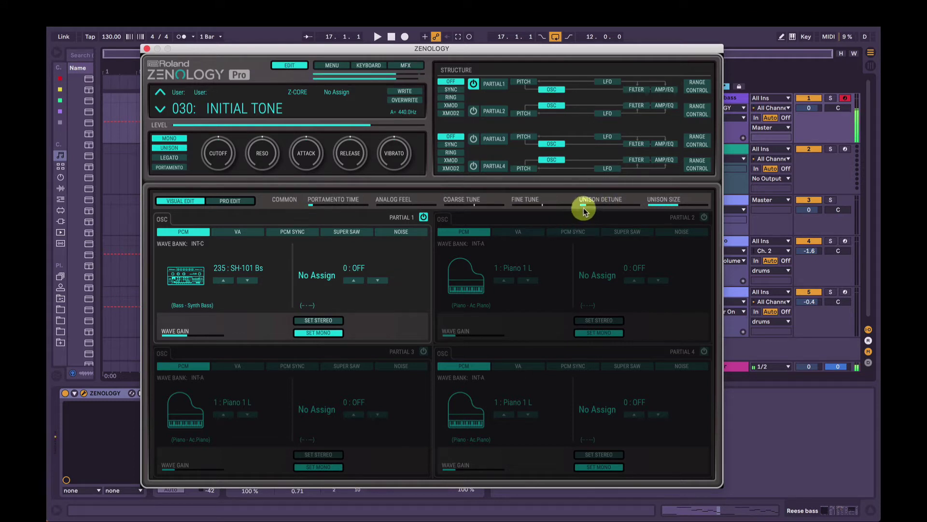
{"action": "mouse_move", "coordinate": [589, 206]}
{"action": "left_mouse_down"}
{"action": "mouse_move", "coordinate": [599, 209]}
{"action": "mouse_move", "coordinate": [588, 208]}
{"action": "left_mouse_up"}
{"action": "left_click", "coordinate": [173, 156]}
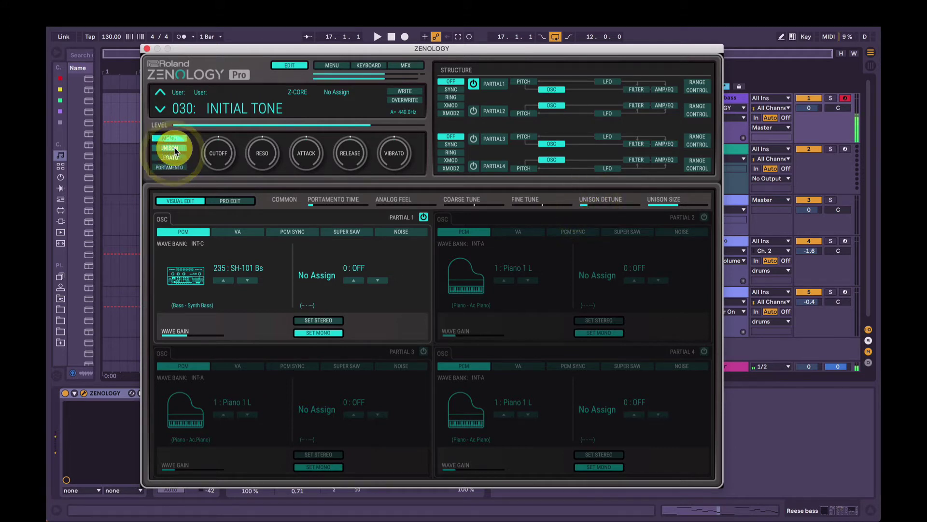
{"action": "left_click", "coordinate": [174, 149]}
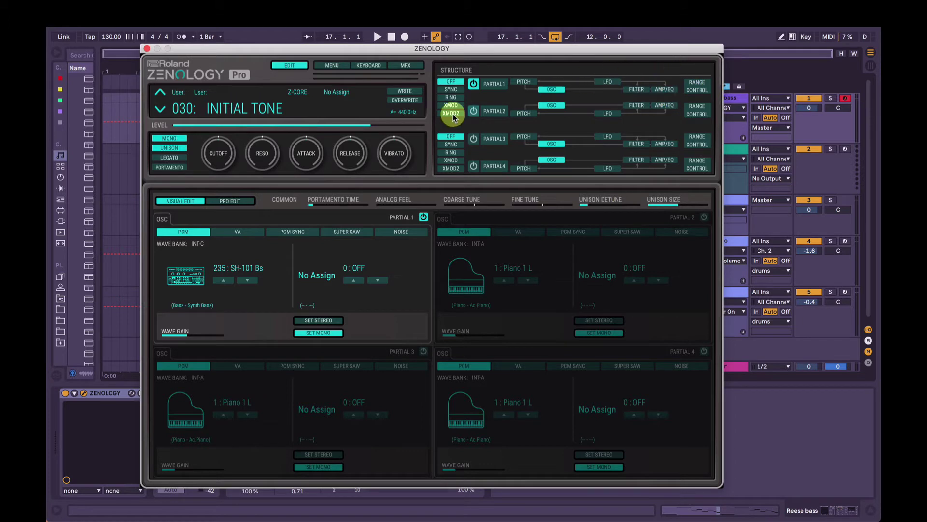
Step: Turn on Partial 2, turn off Partial 1, and give Partial 2 the VA sine 2 wave
{"action": "left_click", "coordinate": [474, 112]}
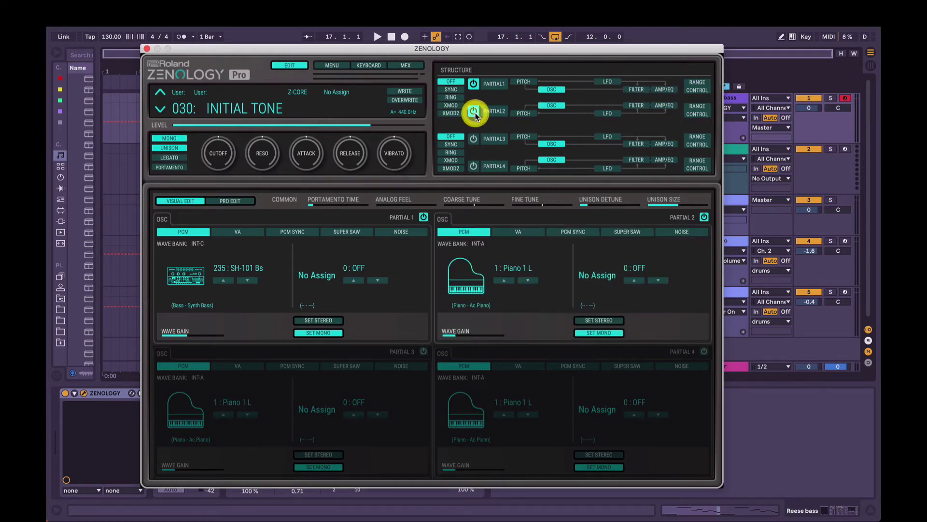
{"action": "left_click", "coordinate": [474, 83]}
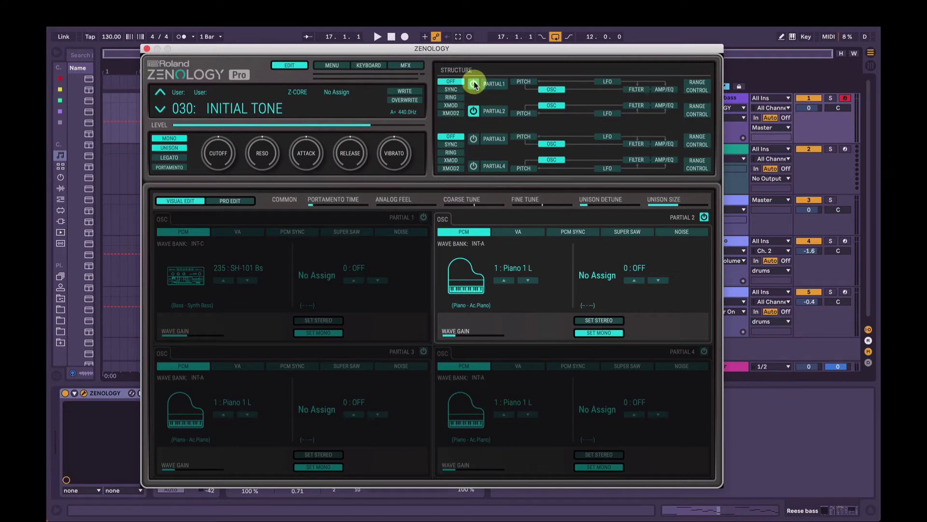
{"action": "left_click", "coordinate": [528, 231]}
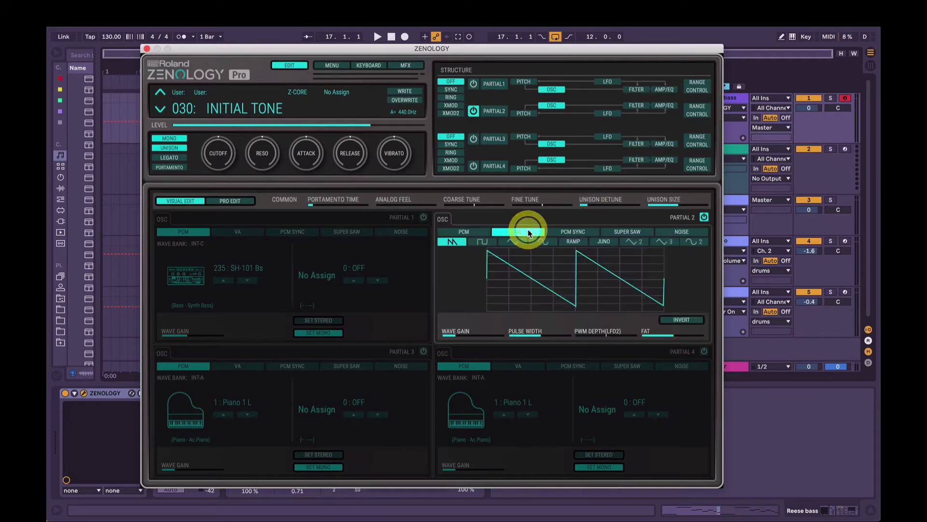
{"action": "left_click", "coordinate": [700, 241]}
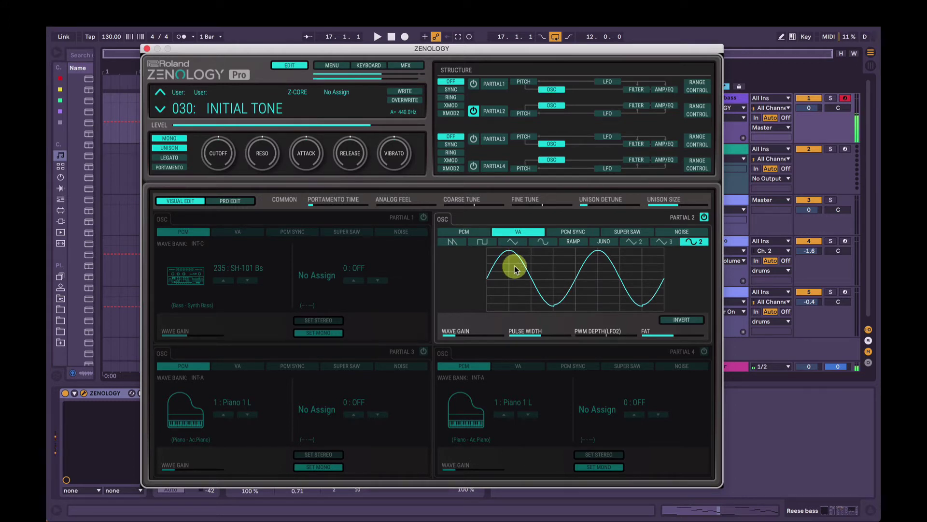
Step: Lower Partial 2's pulse width and set its Fat amount to 35
{"action": "mouse_move", "coordinate": [539, 338]}
{"action": "left_click_drag", "start_coordinate": [539, 338], "coordinate": [517, 340]}
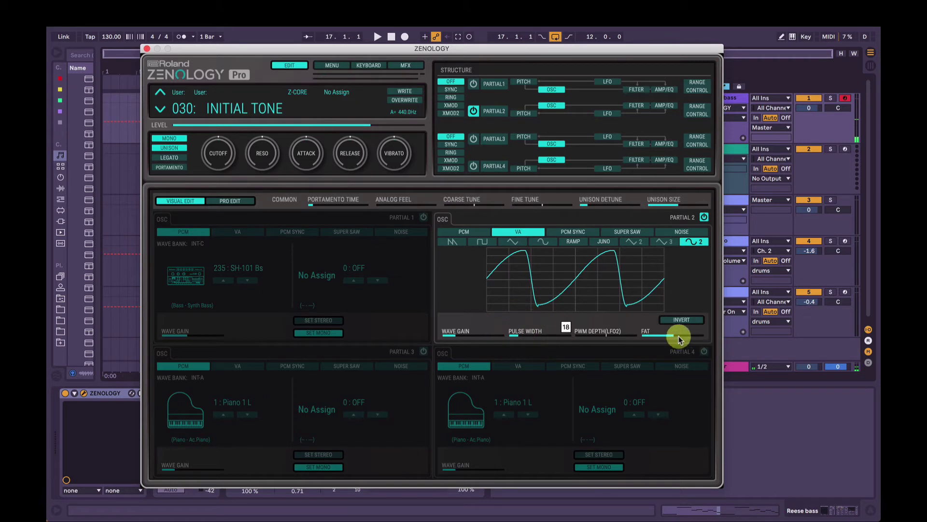
{"action": "mouse_move", "coordinate": [678, 341]}
{"action": "left_mouse_down"}
{"action": "mouse_move", "coordinate": [668, 335]}
{"action": "mouse_move", "coordinate": [676, 340]}
{"action": "left_mouse_up"}
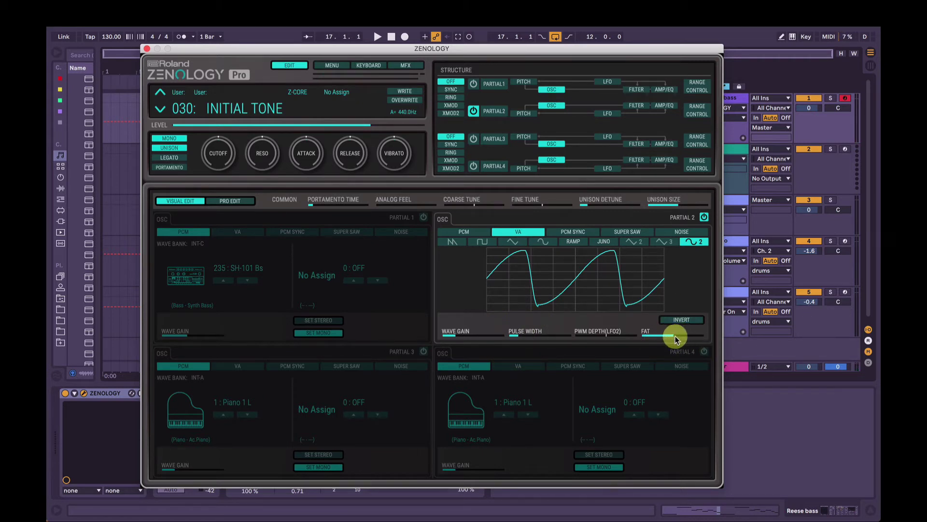
{"action": "left_click", "coordinate": [538, 245]}
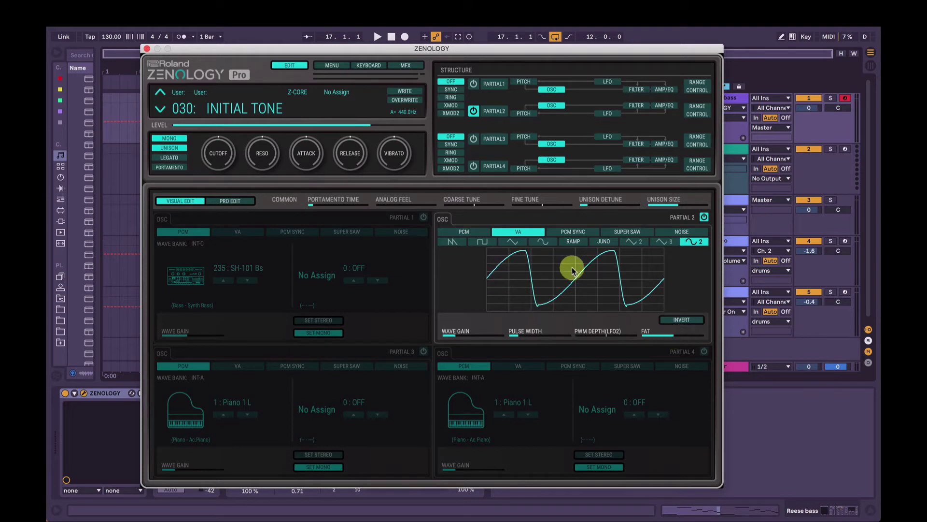
{"action": "left_click_drag", "start_coordinate": [674, 336], "coordinate": [659, 340]}
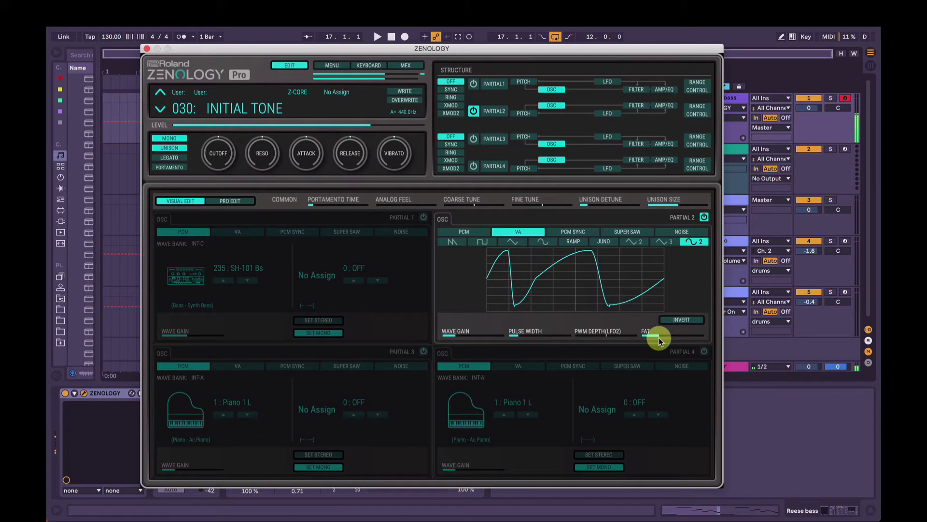
Step: Show the amp envelopes and slightly lengthen Partial 2's attack and release
{"action": "left_click", "coordinate": [664, 103]}
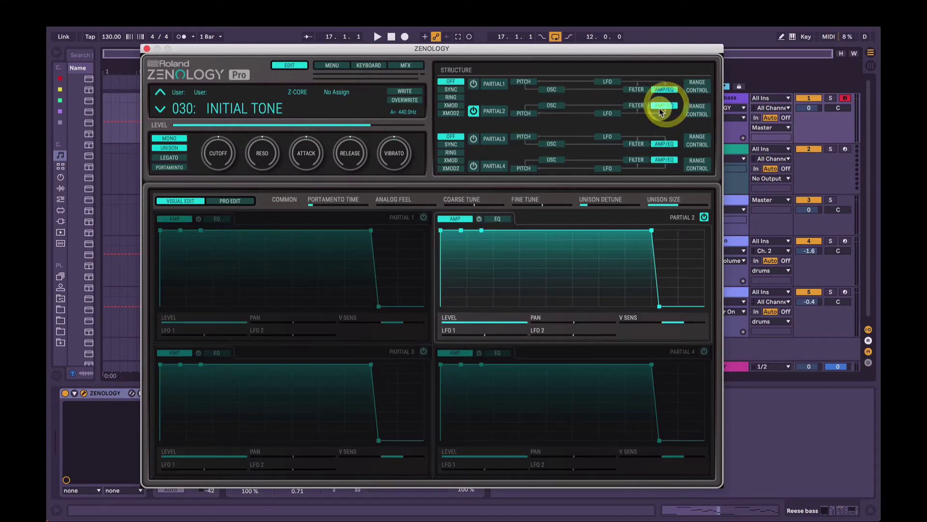
{"action": "left_click_drag", "start_coordinate": [441, 235], "coordinate": [442, 235]}
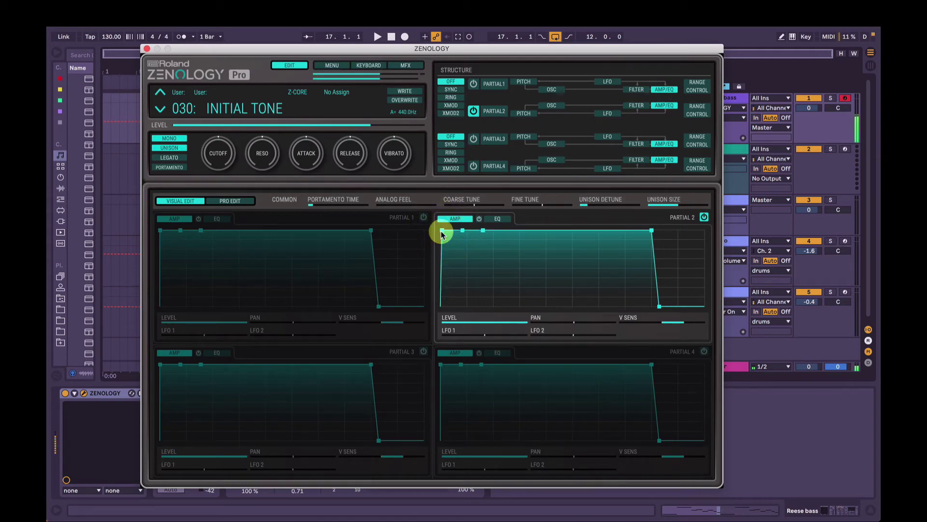
{"action": "left_click_drag", "start_coordinate": [659, 306], "coordinate": [662, 309]}
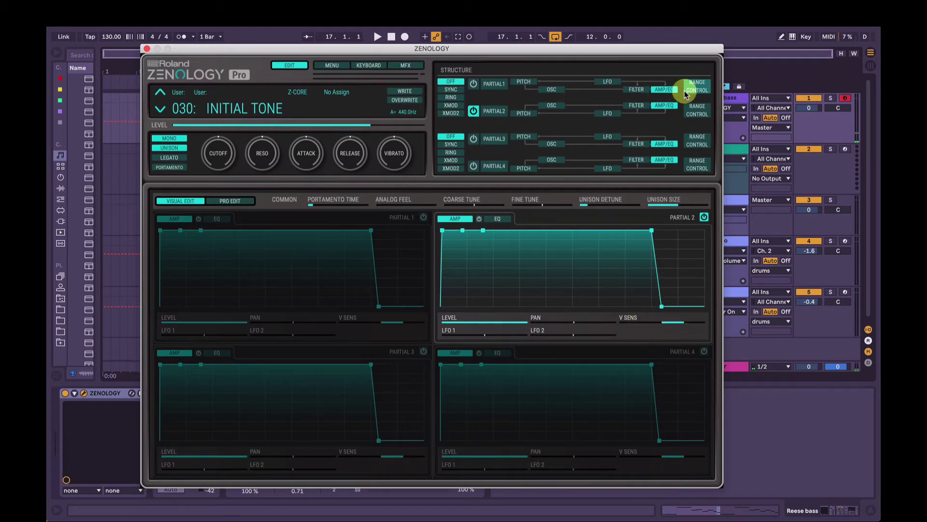
Step: Give Partial 2 an MG filter with cutoff lowered to about 406
{"action": "left_click", "coordinate": [636, 106]}
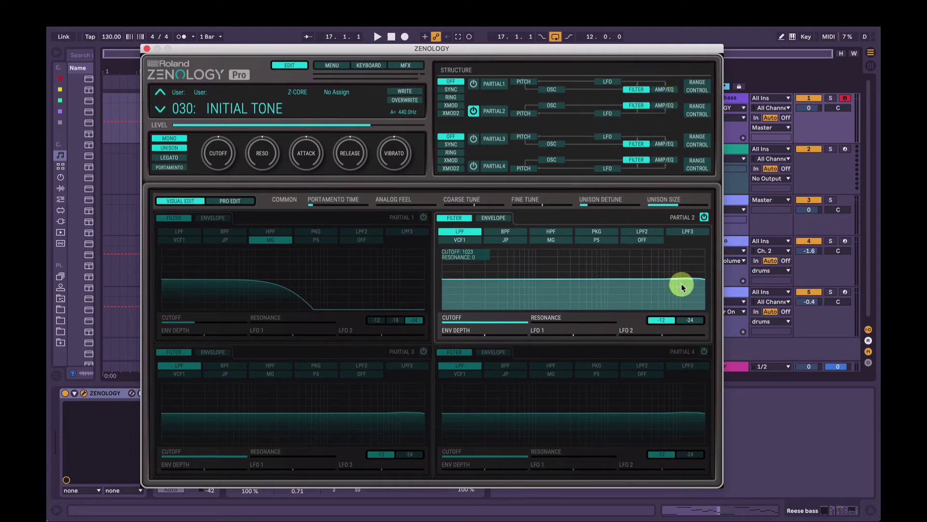
{"action": "left_click", "coordinate": [551, 239]}
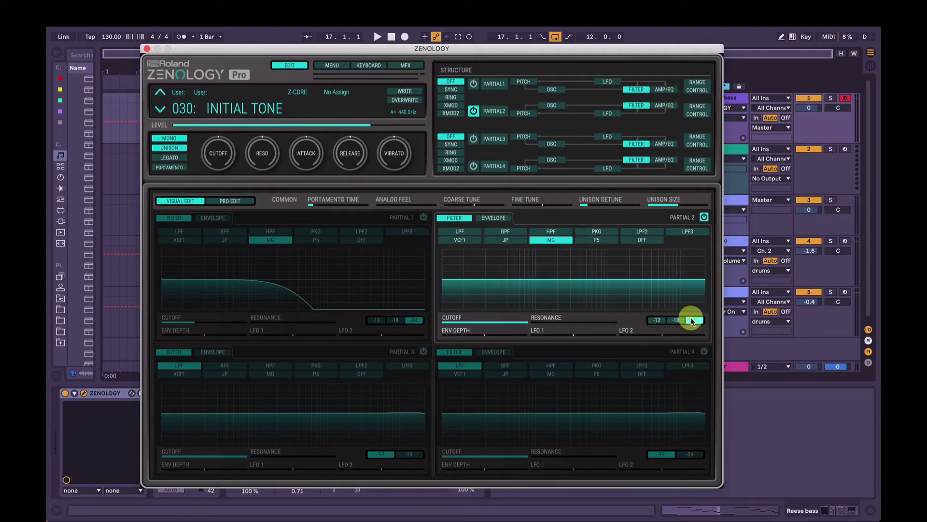
{"action": "left_click_drag", "start_coordinate": [526, 321], "coordinate": [434, 323]}
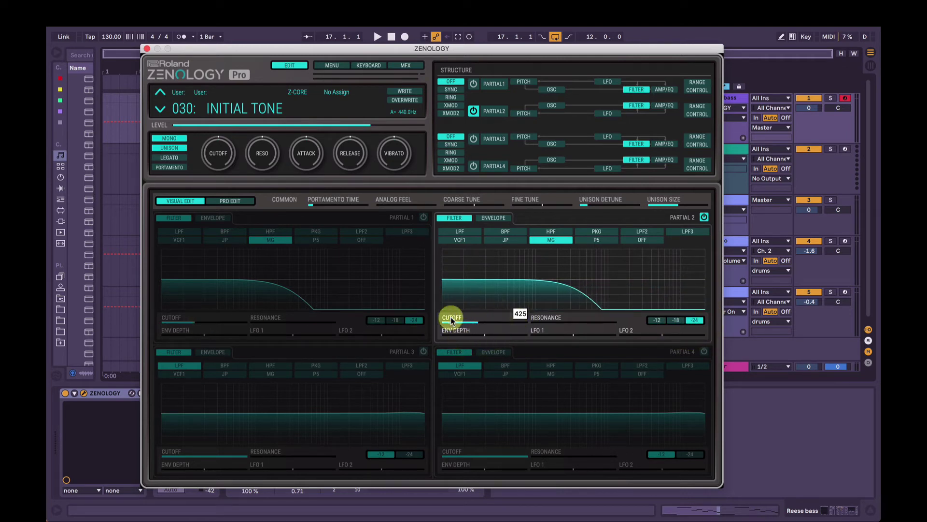
{"action": "left_click_drag", "start_coordinate": [512, 324], "coordinate": [477, 323]}
Step: Turn Partial 1 back on and pull the overall CUTOFF knob down from 53 to 18
{"action": "left_click", "coordinate": [473, 84]}
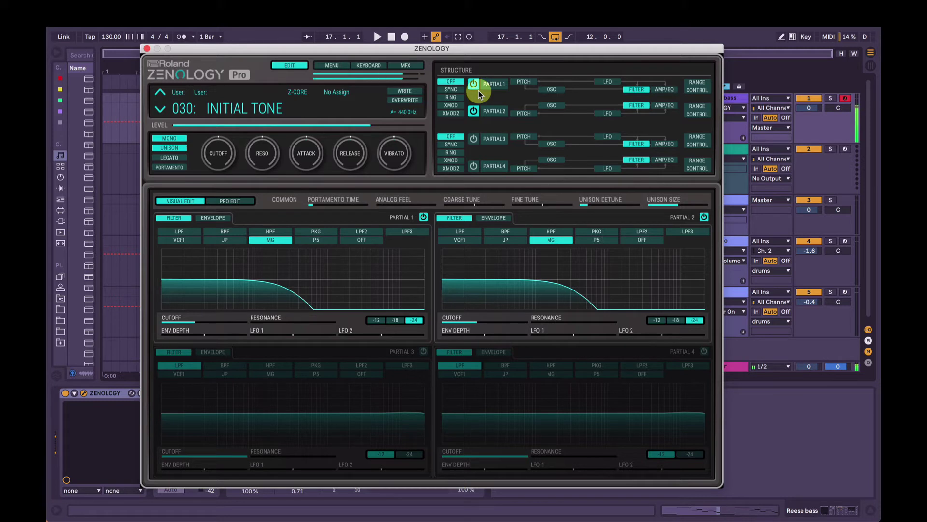
{"action": "left_click", "coordinate": [221, 154]}
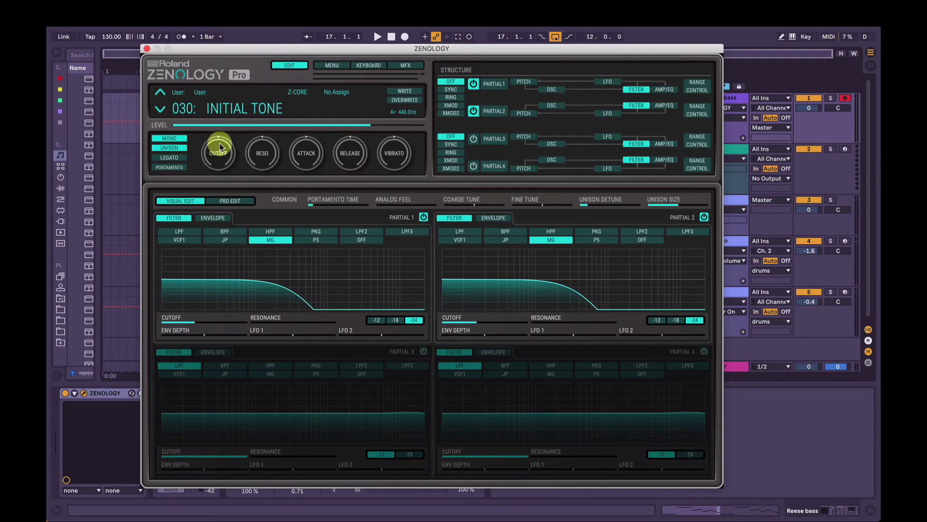
{"action": "left_click", "coordinate": [259, 276]}
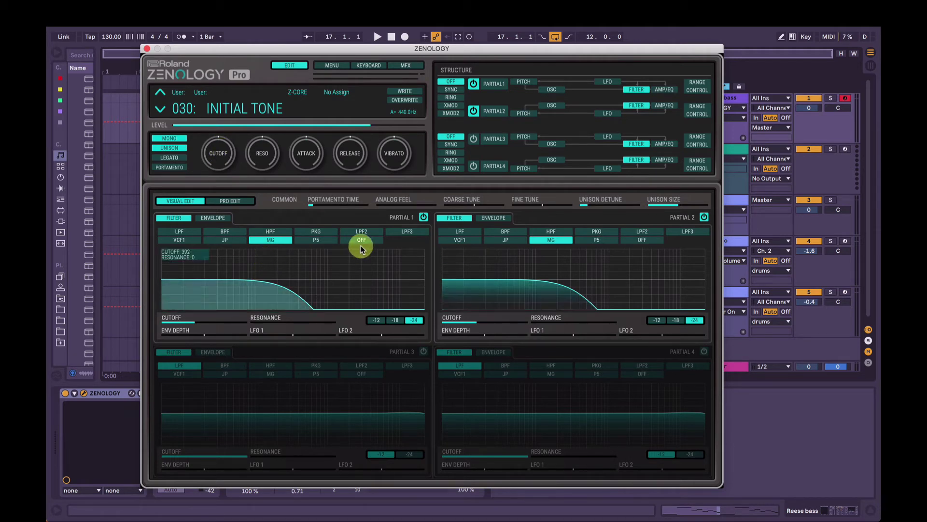
{"action": "mouse_move", "coordinate": [224, 157]}
{"action": "left_mouse_down"}
{"action": "mouse_move", "coordinate": [223, 174]}
{"action": "mouse_move", "coordinate": [218, 151]}
{"action": "mouse_move", "coordinate": [212, 163]}
{"action": "mouse_move", "coordinate": [218, 152]}
{"action": "left_mouse_up"}
{"action": "left_click", "coordinate": [240, 279]}
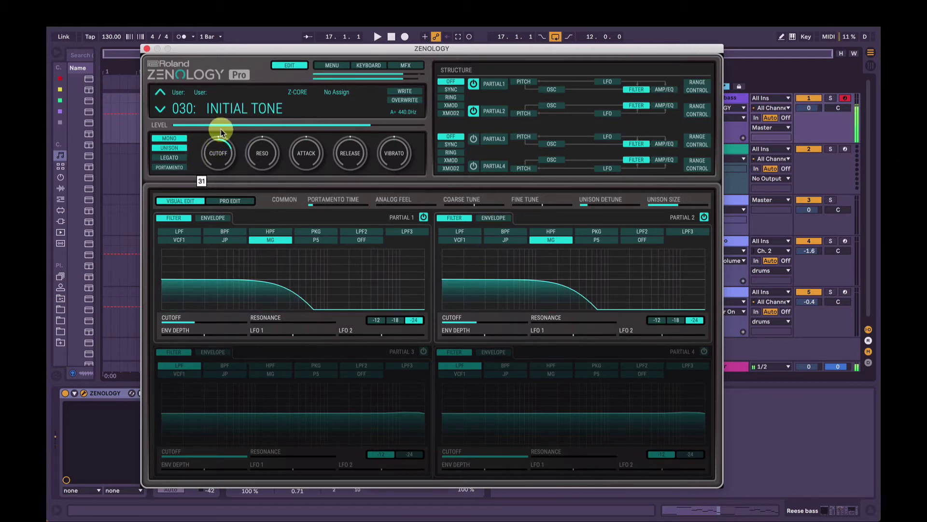
{"action": "left_click_drag", "start_coordinate": [224, 118], "coordinate": [222, 141]}
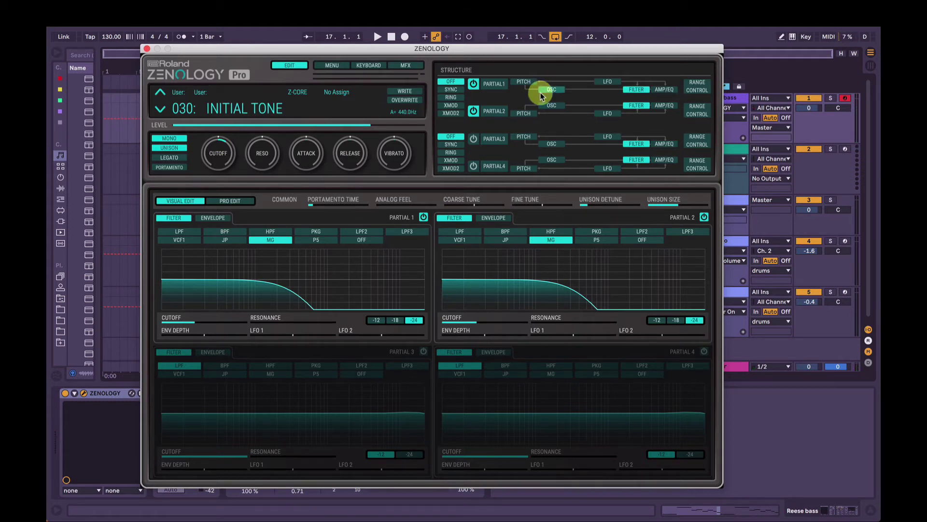
Step: Show the partials' pitch settings and set Partial 2's coarse tune to 12
{"action": "left_click", "coordinate": [530, 114]}
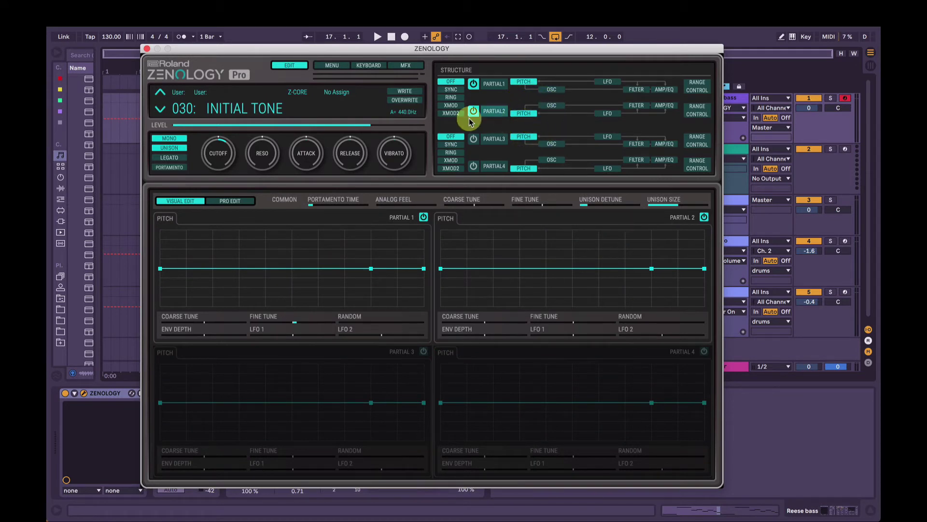
{"action": "left_click_drag", "start_coordinate": [497, 324], "coordinate": [496, 323]}
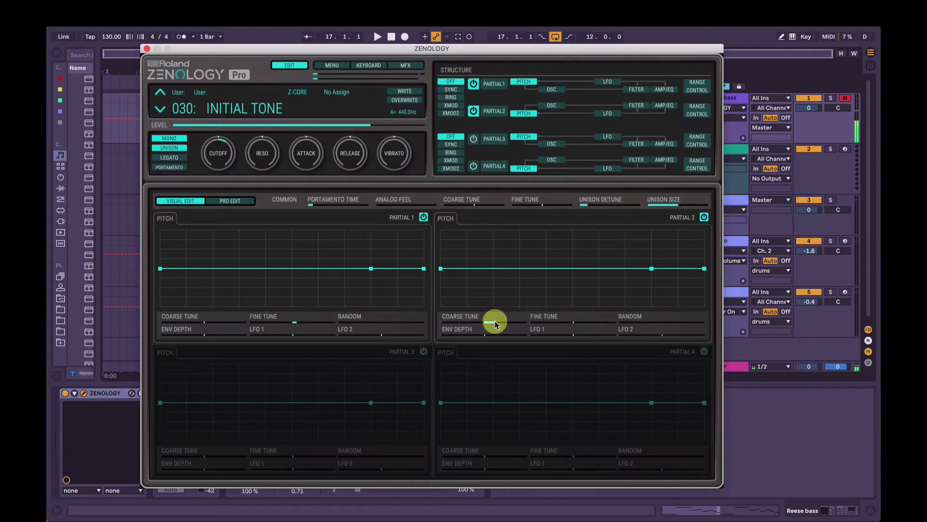
{"action": "left_click_drag", "start_coordinate": [505, 325], "coordinate": [507, 324]}
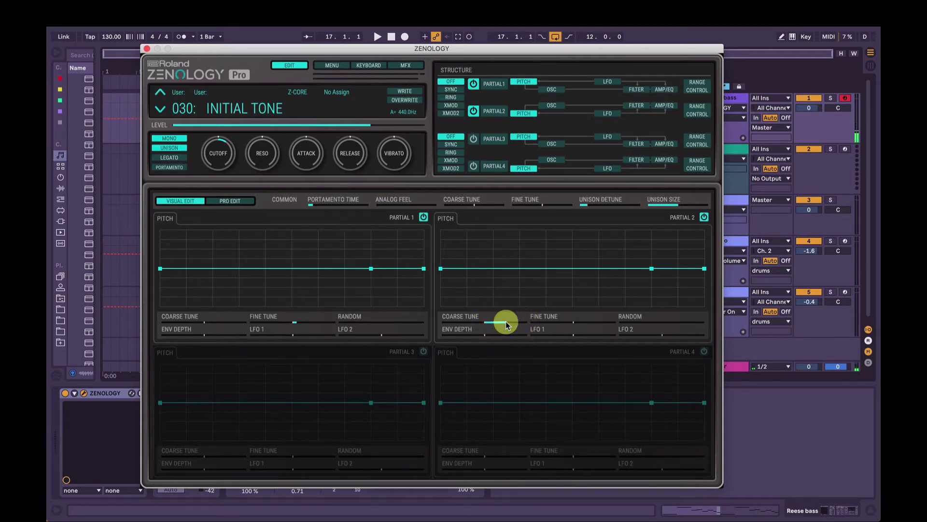
{"action": "left_click_drag", "start_coordinate": [506, 325], "coordinate": [498, 325]}
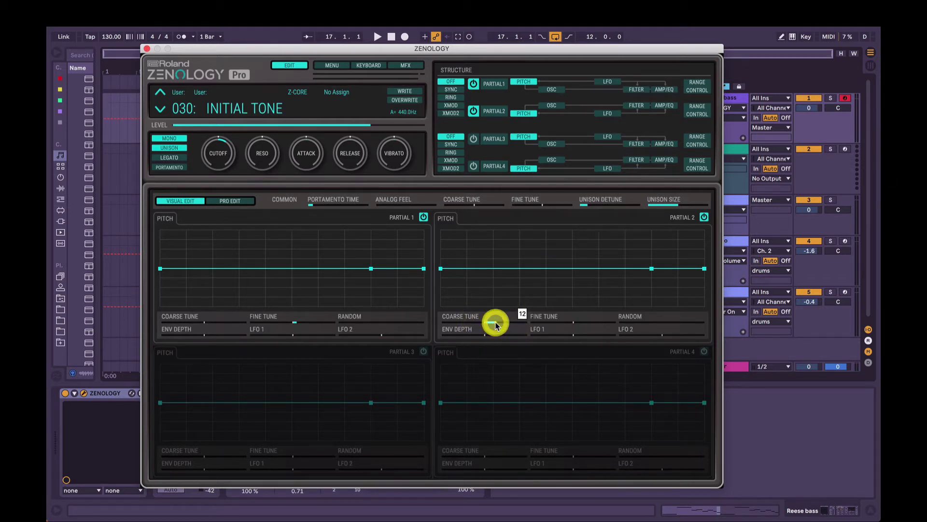
Step: Mute and re-enable Partial 1, then Partial 2, to compare them, leaving both on
{"action": "left_click", "coordinate": [473, 84]}
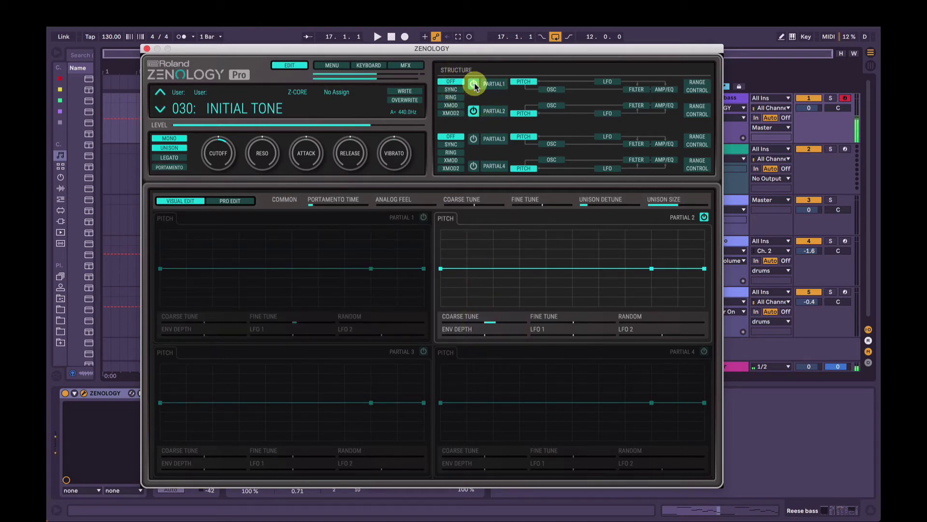
{"action": "left_click", "coordinate": [474, 84]}
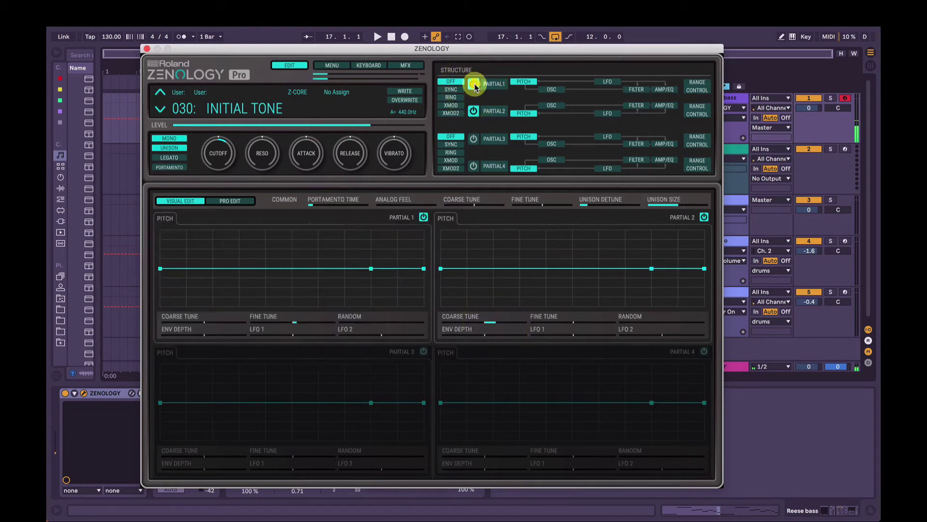
{"action": "left_click", "coordinate": [473, 111]}
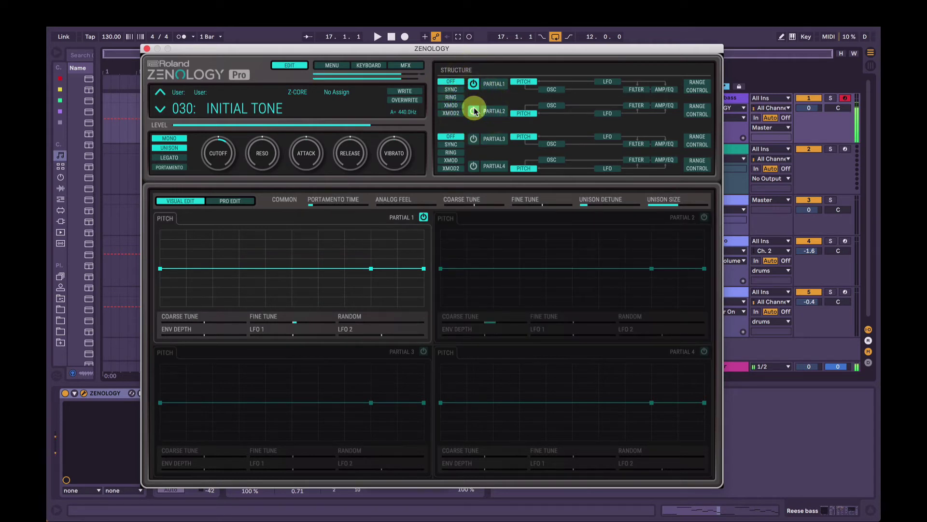
{"action": "left_click", "coordinate": [474, 111]}
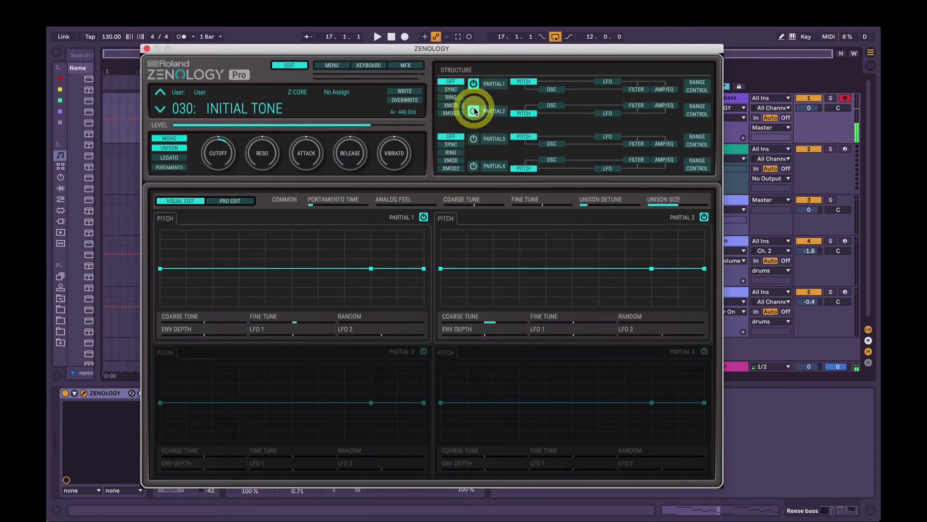
Step: Turn on portamento and settle the glide time at 68
{"action": "left_click", "coordinate": [179, 167]}
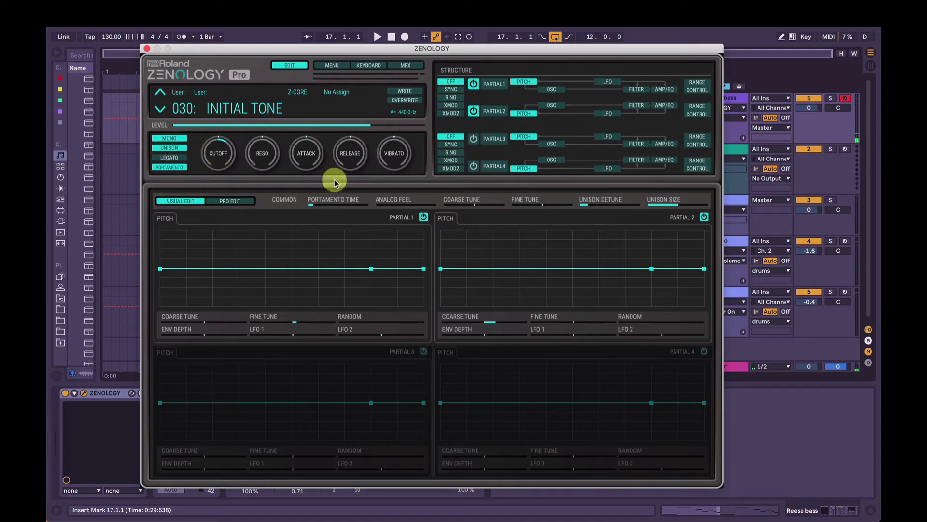
{"action": "left_click_drag", "start_coordinate": [316, 206], "coordinate": [312, 207]}
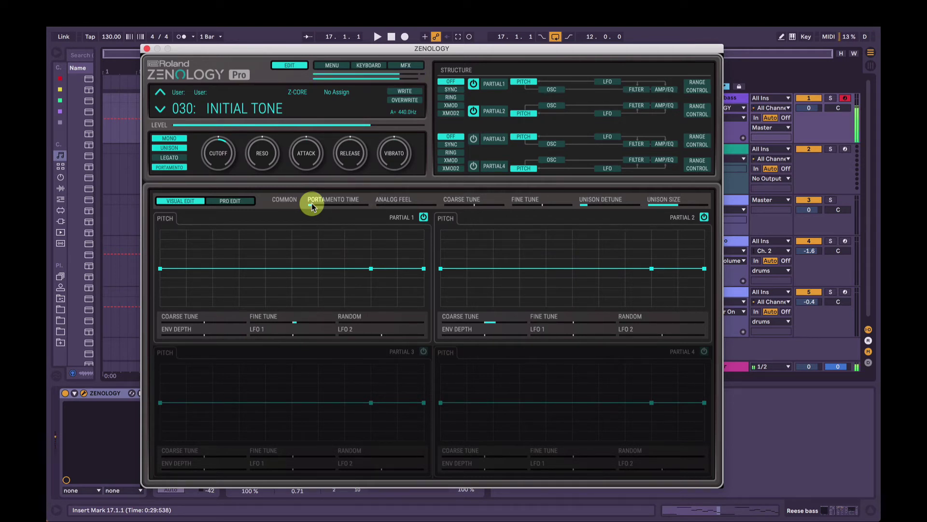
{"action": "left_click_drag", "start_coordinate": [312, 207], "coordinate": [319, 209]}
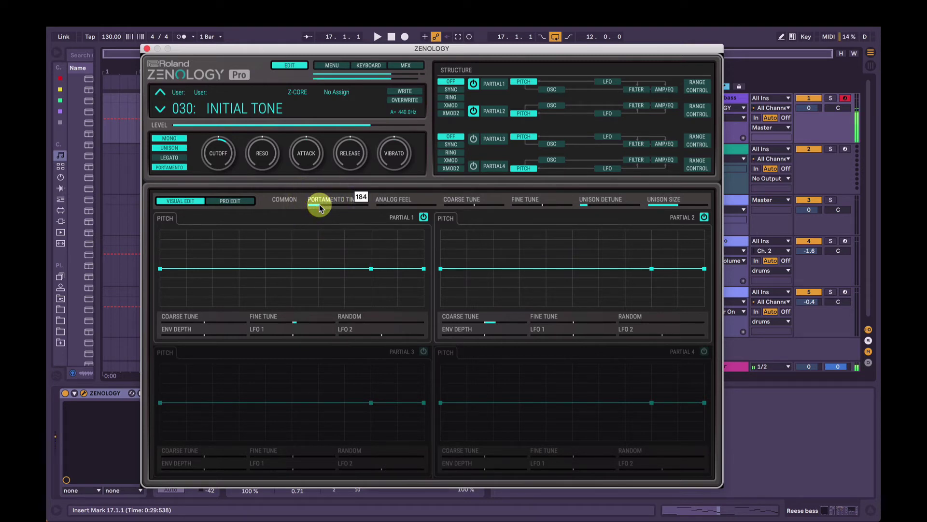
{"action": "left_click_drag", "start_coordinate": [319, 209], "coordinate": [334, 207]}
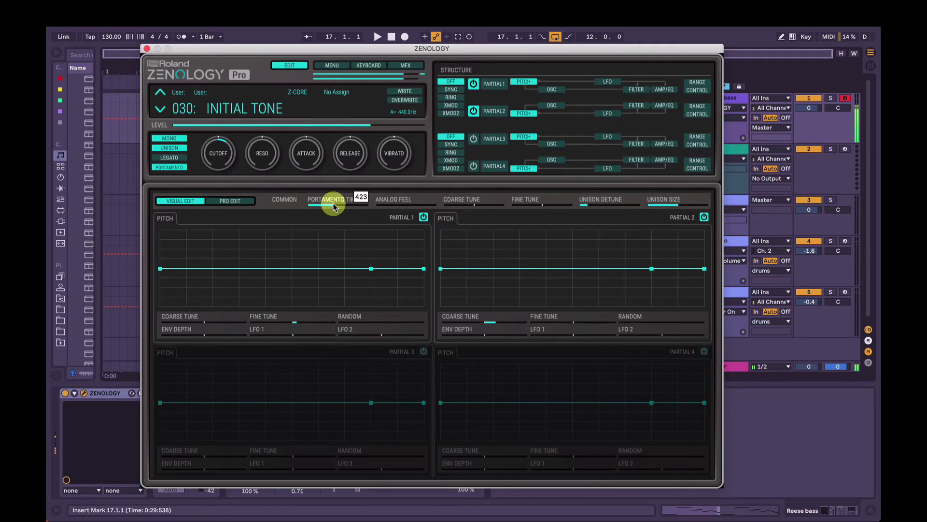
{"action": "left_click_drag", "start_coordinate": [333, 207], "coordinate": [312, 209]}
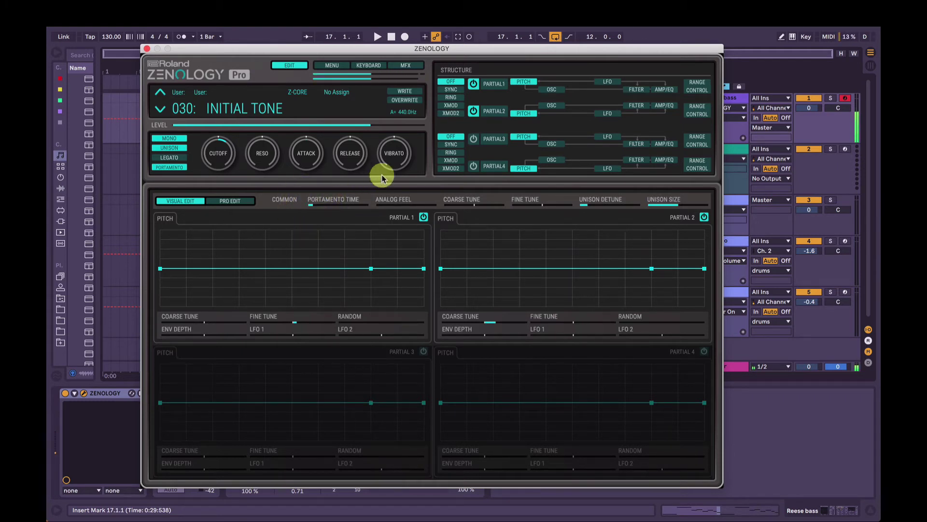
Step: Raise Analog Feel from 7 to 10, sweeping the cutoff macro to 63 and then down to 4
{"action": "left_click_drag", "start_coordinate": [217, 174], "coordinate": [222, 116]}
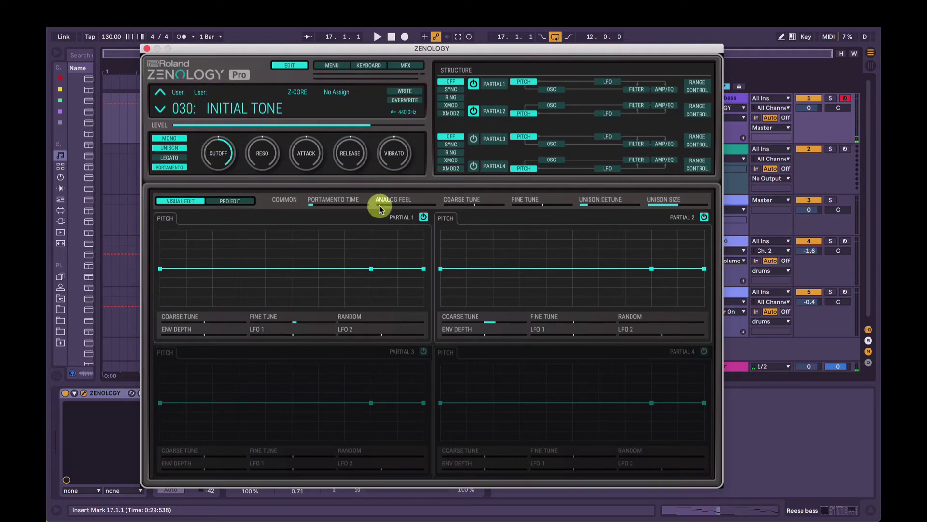
{"action": "mouse_move", "coordinate": [380, 209]}
{"action": "left_mouse_down"}
{"action": "mouse_move", "coordinate": [421, 208]}
{"action": "mouse_move", "coordinate": [383, 209]}
{"action": "left_mouse_up"}
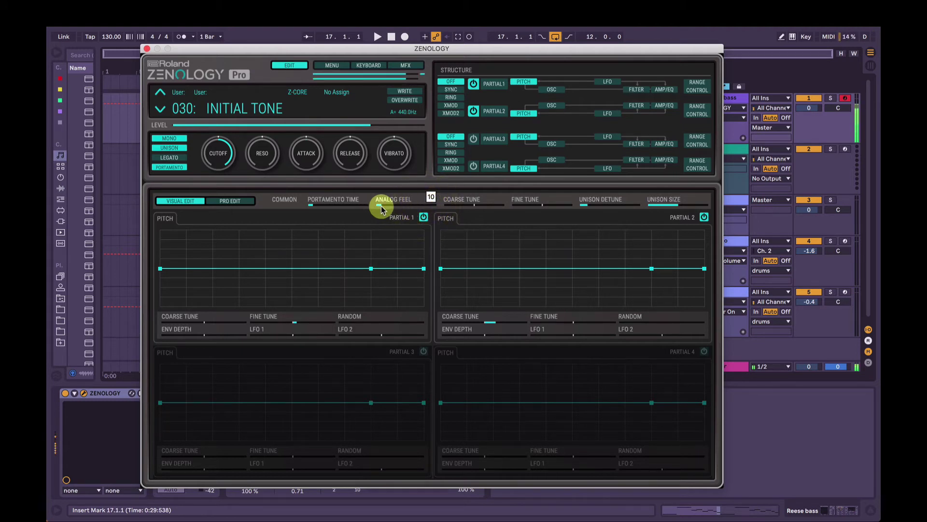
{"action": "left_click_drag", "start_coordinate": [218, 153], "coordinate": [219, 192]}
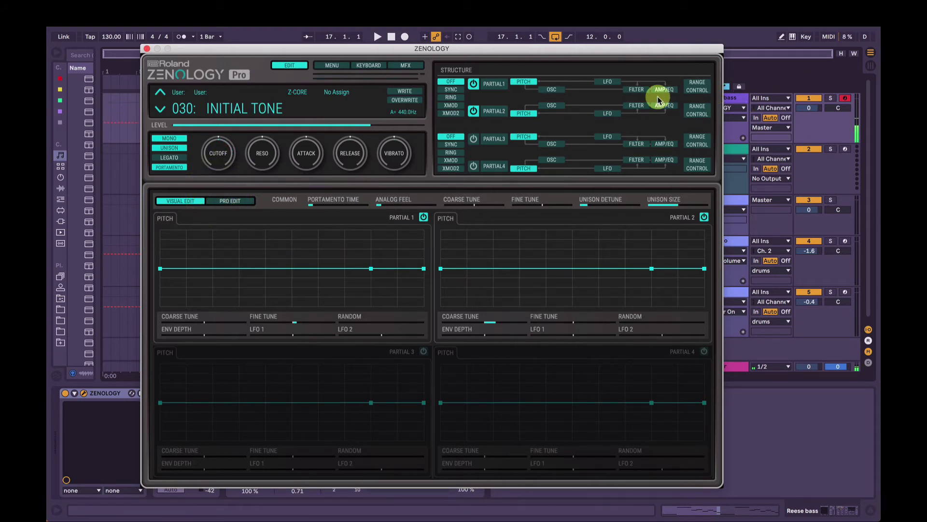
Step: Show the filter settings and set Partial 1's cutoff to 421 and Partial 2's to 430
{"action": "left_click", "coordinate": [635, 92]}
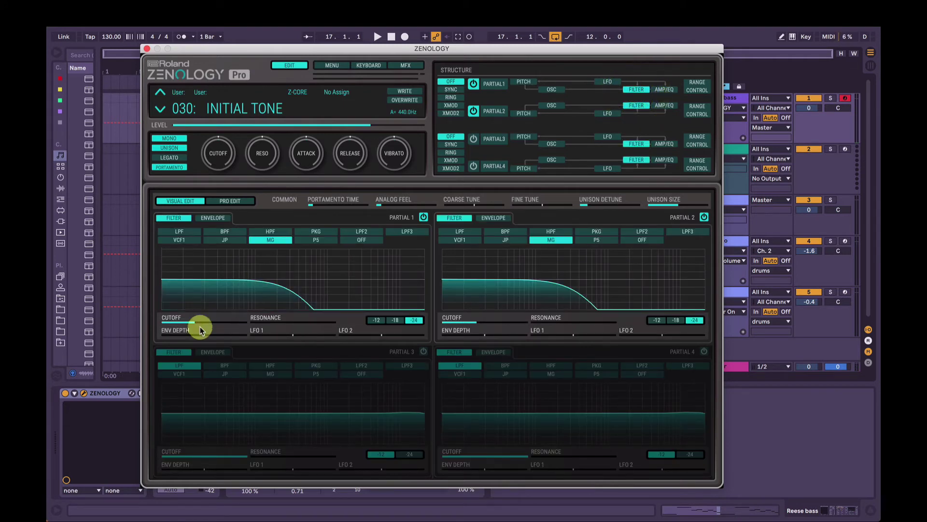
{"action": "left_click_drag", "start_coordinate": [197, 327], "coordinate": [198, 326]}
{"action": "left_click_drag", "start_coordinate": [473, 324], "coordinate": [479, 327]}
{"action": "left_click_drag", "start_coordinate": [219, 153], "coordinate": [220, 157]}
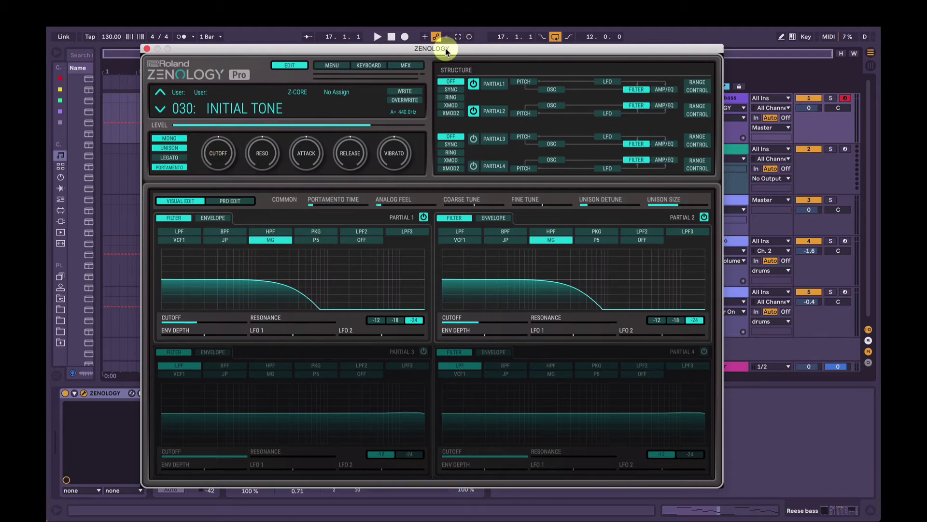
{"action": "mouse_move", "coordinate": [447, 51]}
{"action": "left_mouse_down"}
{"action": "mouse_move", "coordinate": [484, 45]}
{"action": "mouse_move", "coordinate": [428, 38]}
{"action": "mouse_move", "coordinate": [465, 49]}
{"action": "left_mouse_up"}
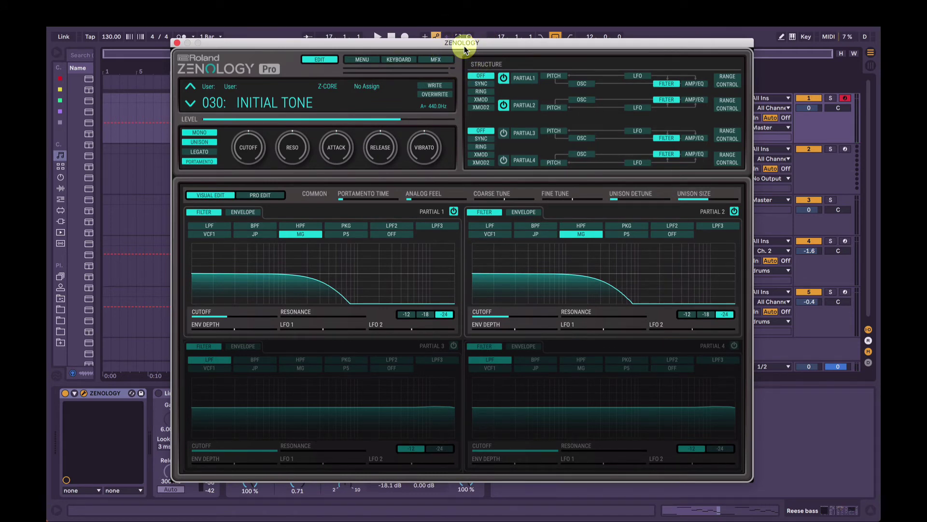
Step: Load the Warm Saturator multi-effect and raise its drive to 384
{"action": "left_click", "coordinate": [438, 59]}
{"action": "mouse_move", "coordinate": [424, 45]}
{"action": "left_mouse_down"}
{"action": "mouse_move", "coordinate": [456, 46]}
{"action": "mouse_move", "coordinate": [433, 45]}
{"action": "left_mouse_up"}
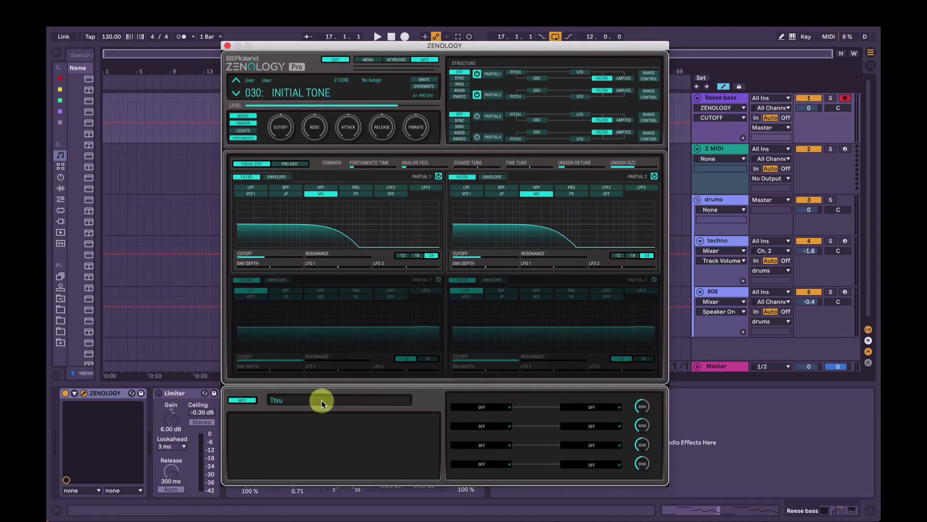
{"action": "left_click", "coordinate": [274, 398]}
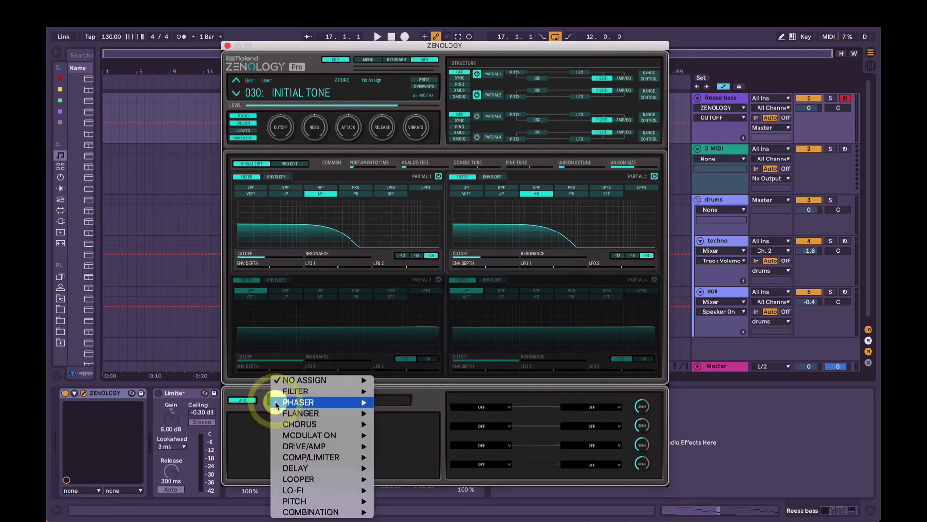
{"action": "mouse_move", "coordinate": [301, 445]}
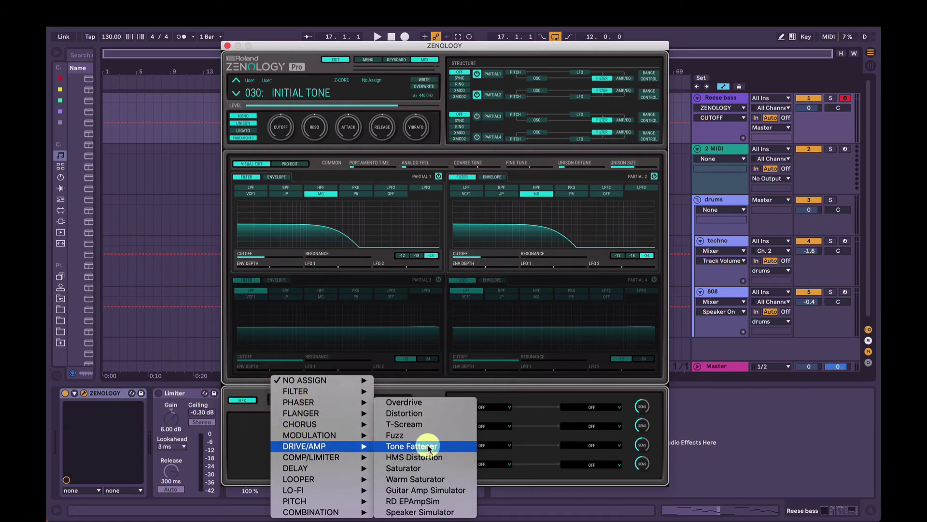
{"action": "left_click", "coordinate": [430, 480]}
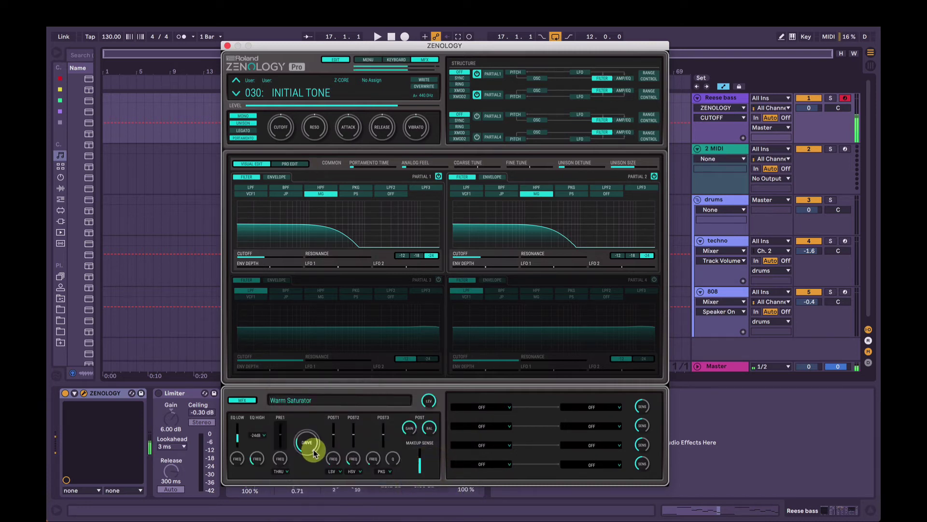
{"action": "left_click_drag", "start_coordinate": [313, 452], "coordinate": [313, 414]}
Step: Raise the patch level to 109, ease the drive down to 329, and lift cutoff from 0 to 30
{"action": "left_click", "coordinate": [461, 91]}
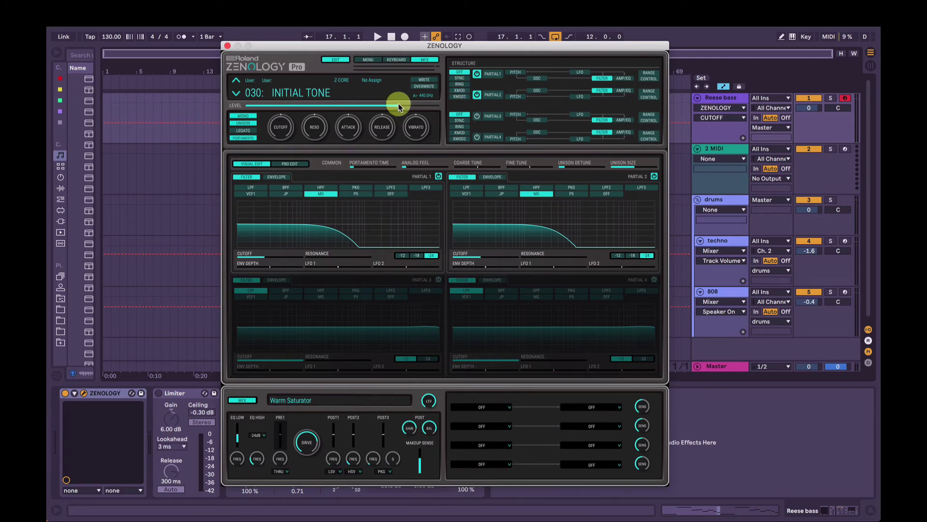
{"action": "left_click_drag", "start_coordinate": [398, 105], "coordinate": [419, 109]}
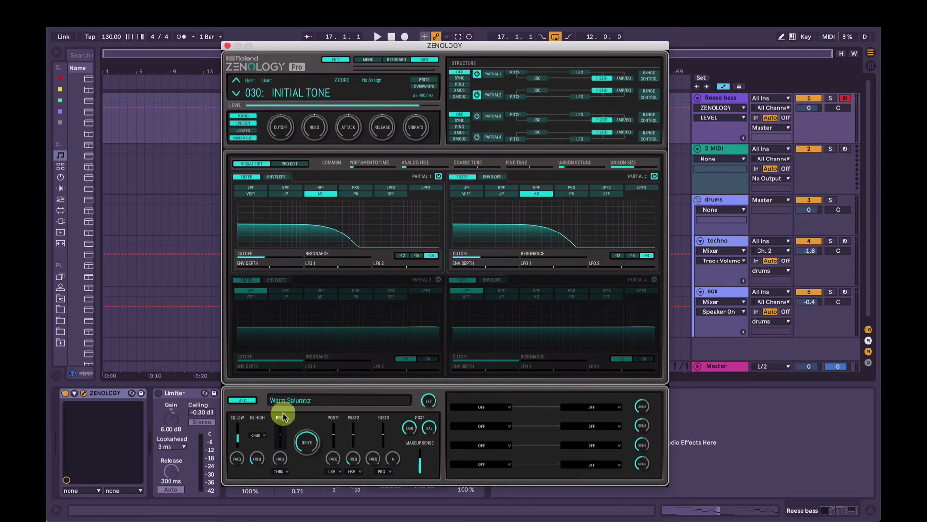
{"action": "mouse_move", "coordinate": [307, 447]}
{"action": "mouse_move", "coordinate": [307, 447]}
{"action": "left_mouse_down"}
{"action": "mouse_move", "coordinate": [300, 480]}
{"action": "mouse_move", "coordinate": [306, 439]}
{"action": "left_mouse_up"}
{"action": "mouse_move", "coordinate": [287, 132]}
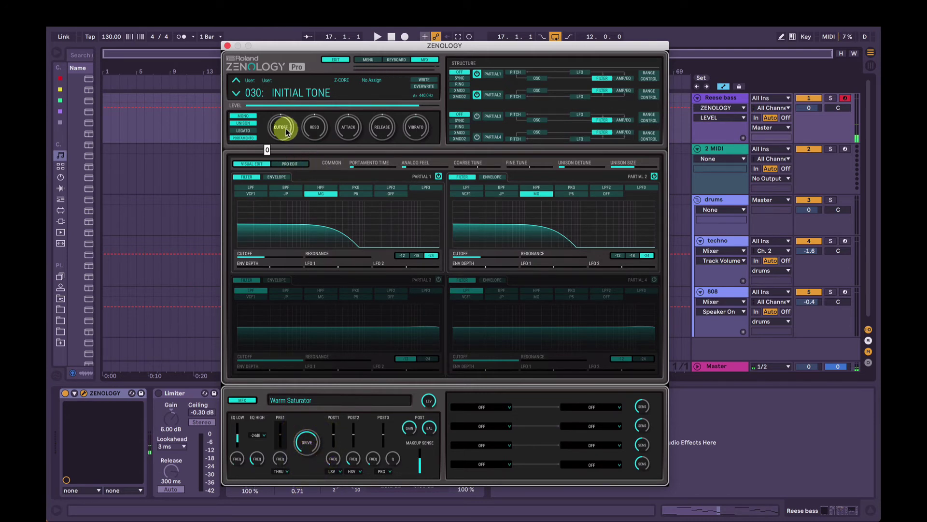
{"action": "mouse_move", "coordinate": [287, 132]}
{"action": "left_mouse_down"}
{"action": "mouse_move", "coordinate": [275, 150]}
{"action": "mouse_move", "coordinate": [275, 103]}
{"action": "mouse_move", "coordinate": [280, 150]}
{"action": "mouse_move", "coordinate": [276, 125]}
{"action": "mouse_move", "coordinate": [277, 149]}
{"action": "mouse_move", "coordinate": [278, 131]}
{"action": "mouse_move", "coordinate": [279, 142]}
{"action": "left_mouse_up"}
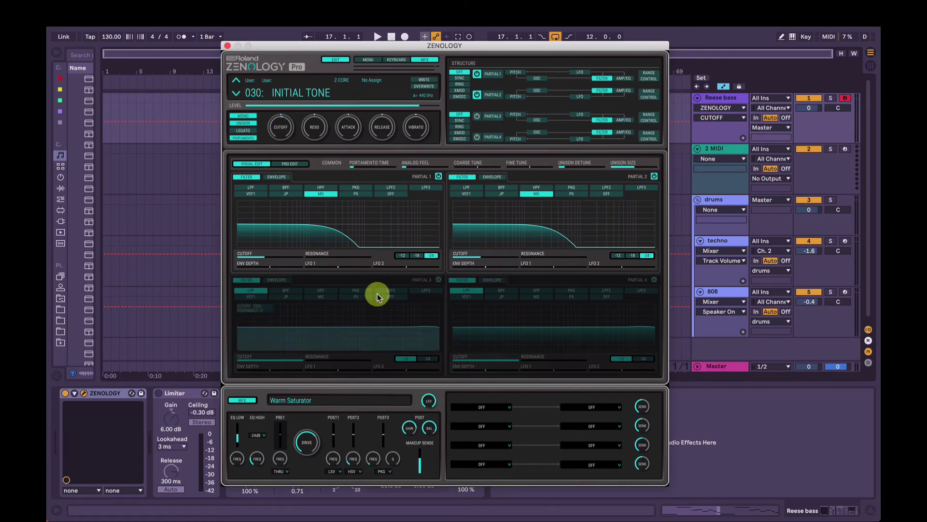
Step: Close the effects panel and enlarge the plugin window to 138% zoom
{"action": "left_click", "coordinate": [425, 60]}
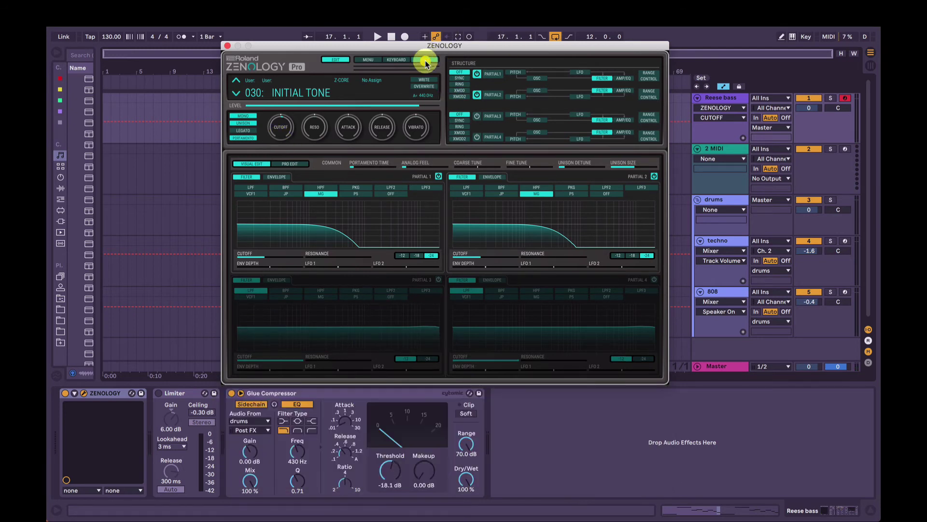
{"action": "left_click", "coordinate": [377, 59]}
{"action": "left_click", "coordinate": [394, 68]}
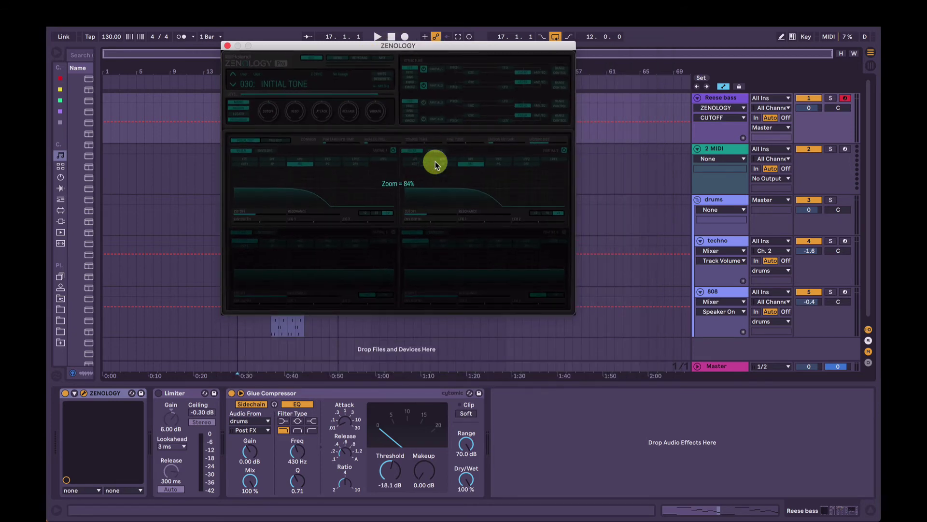
{"action": "left_click", "coordinate": [378, 411]}
{"action": "left_click", "coordinate": [443, 224]}
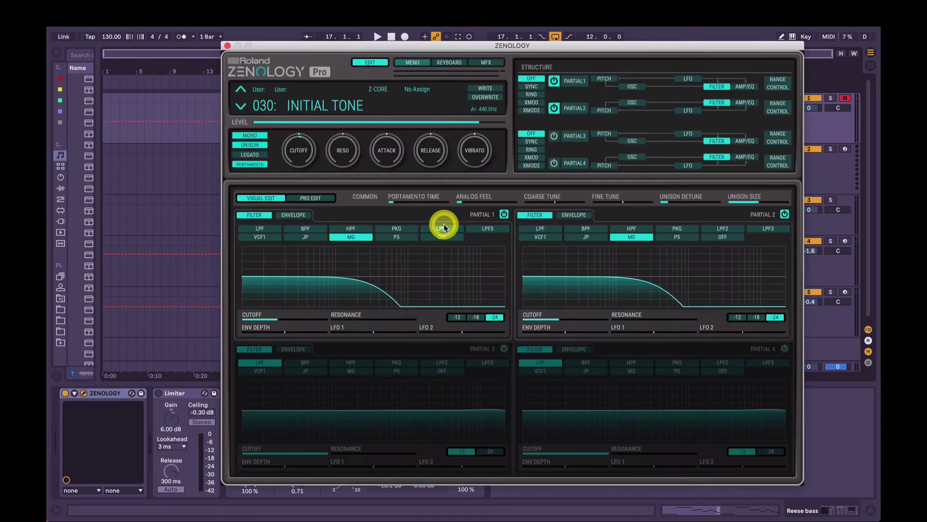
{"action": "left_click_drag", "start_coordinate": [590, 45], "coordinate": [548, 51]}
Step: Route Partial 1's LFO1 to filter cutoff at depth 17 in its matrix, then show the LFO settings
{"action": "left_click", "coordinate": [732, 84]}
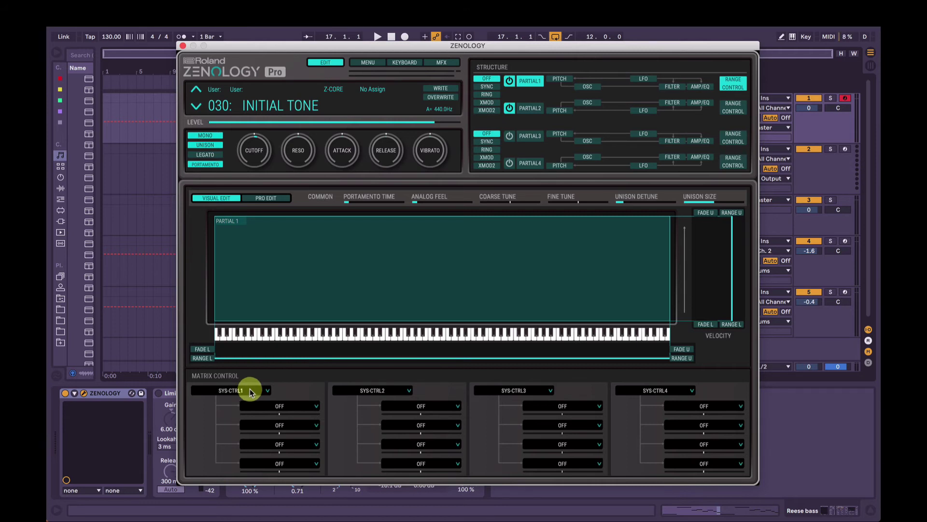
{"action": "left_click", "coordinate": [251, 391]}
{"action": "mouse_move", "coordinate": [218, 467]}
{"action": "left_click", "coordinate": [240, 390]}
{"action": "left_click", "coordinate": [240, 391]}
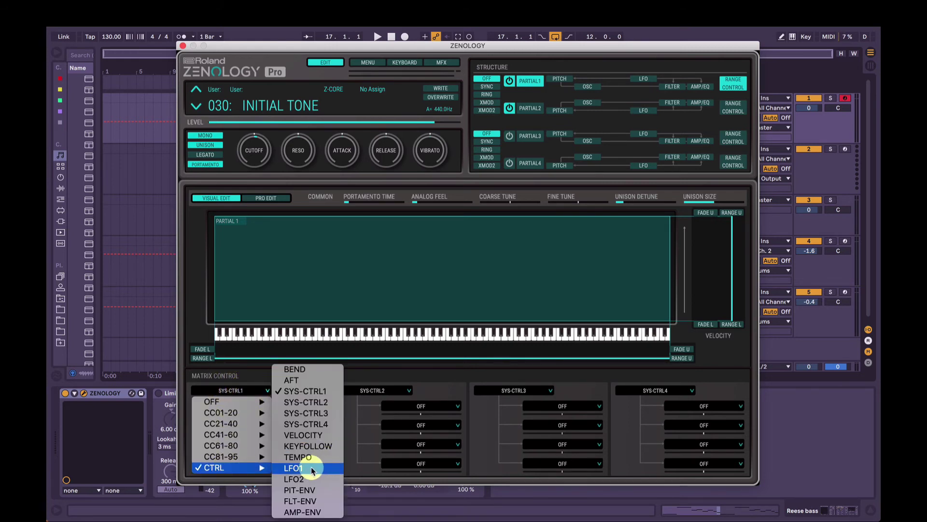
{"action": "left_click", "coordinate": [310, 469]}
{"action": "left_click", "coordinate": [286, 407]}
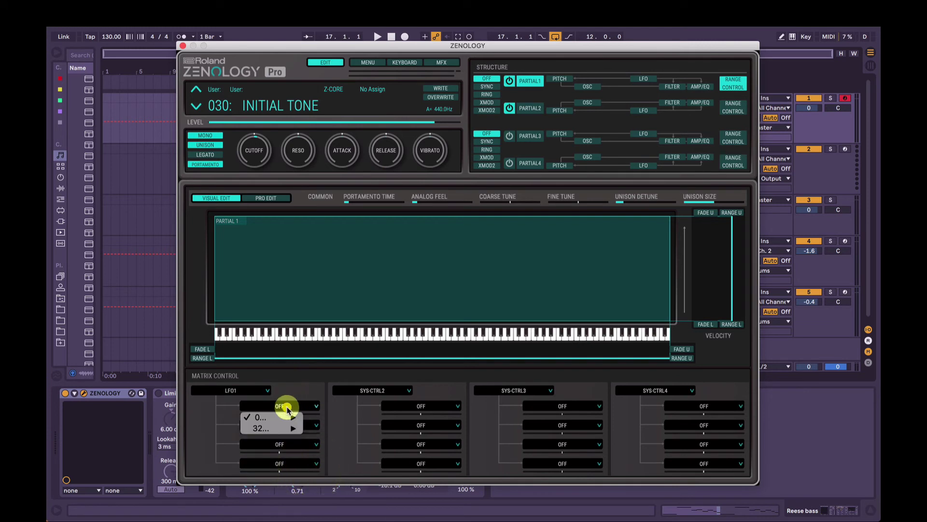
{"action": "mouse_move", "coordinate": [284, 419]}
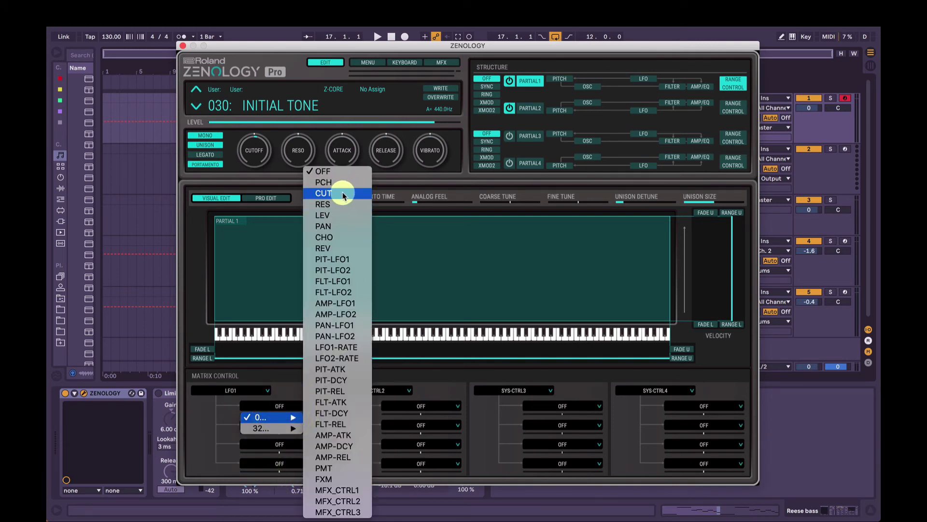
{"action": "left_click", "coordinate": [343, 193]}
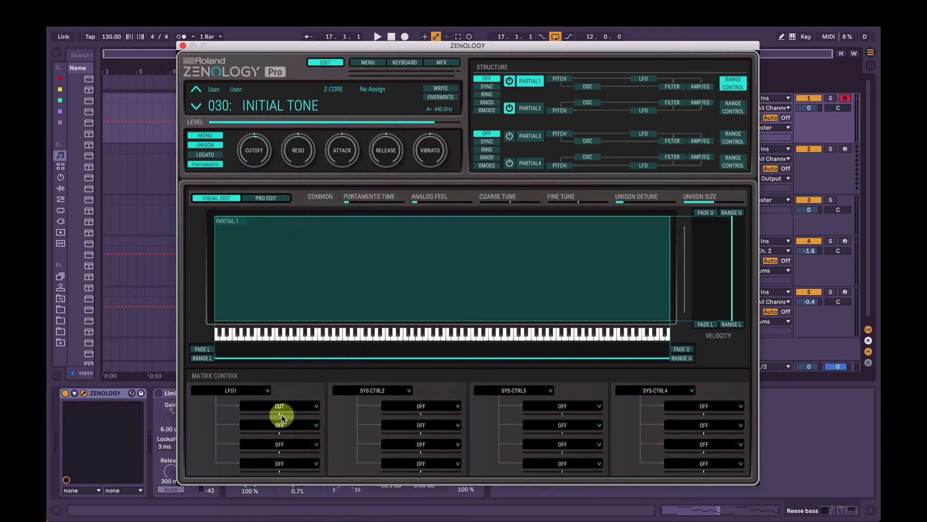
{"action": "left_click_drag", "start_coordinate": [281, 414], "coordinate": [290, 415]}
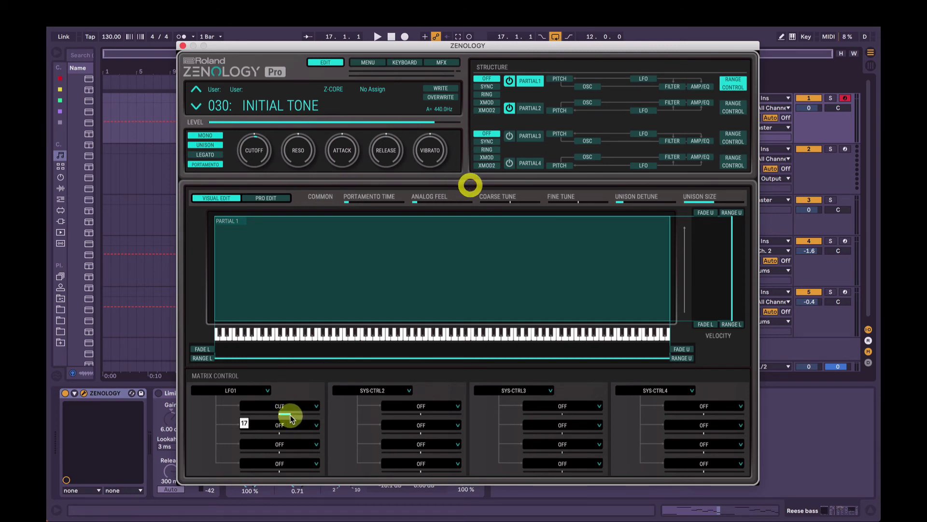
{"action": "left_click", "coordinate": [643, 78]}
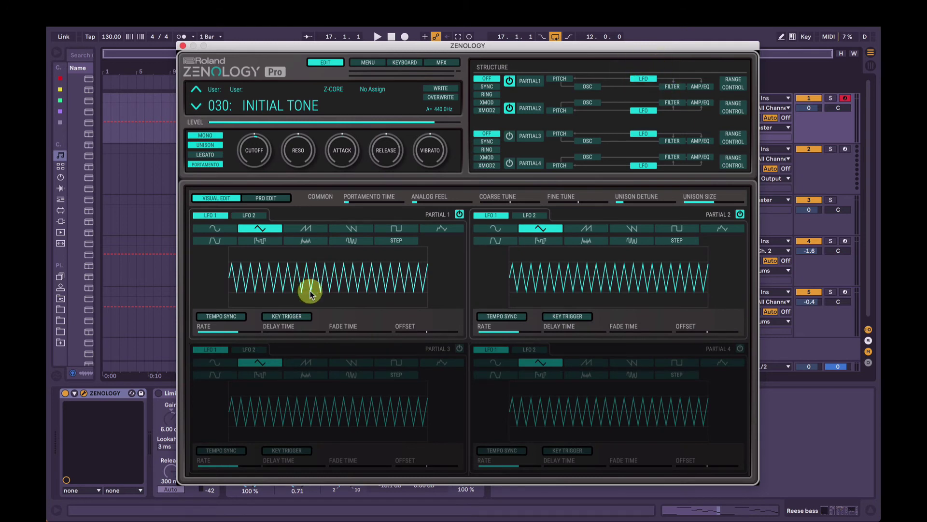
Step: Tempo-sync Partial 1's LFO at a 1/4 rate and return to its modulation matrix
{"action": "left_click", "coordinate": [230, 319]}
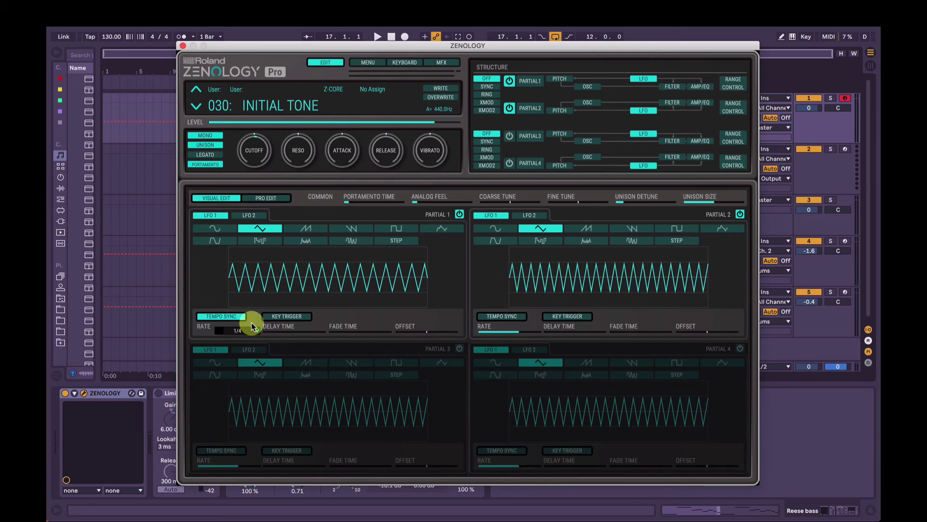
{"action": "left_click", "coordinate": [732, 85]}
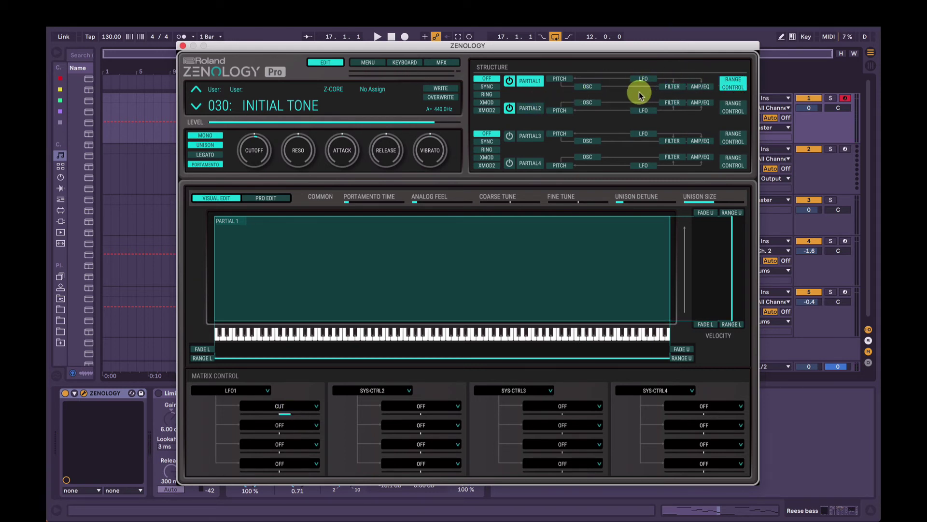
Step: In Partial 2's matrix, route LFO1 to filter cutoff
{"action": "left_click", "coordinate": [731, 107]}
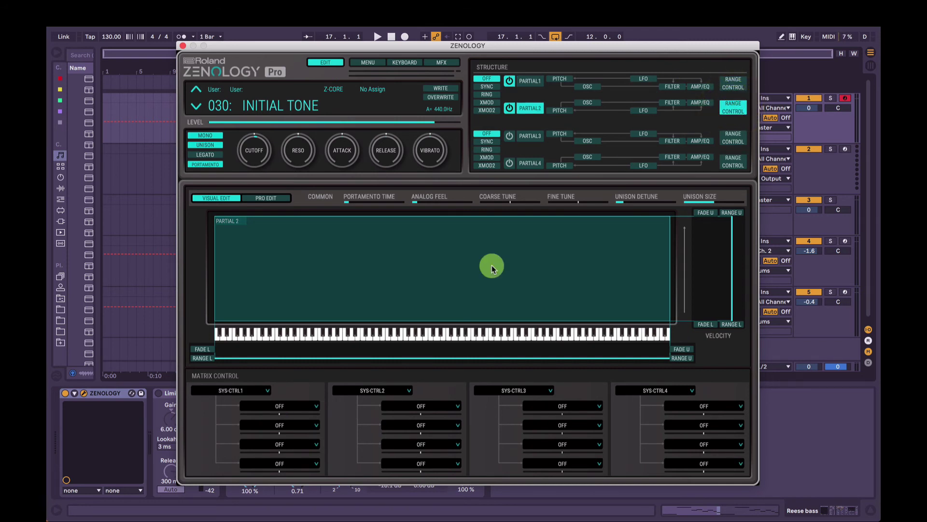
{"action": "left_click", "coordinate": [256, 392]}
{"action": "mouse_move", "coordinate": [220, 467]}
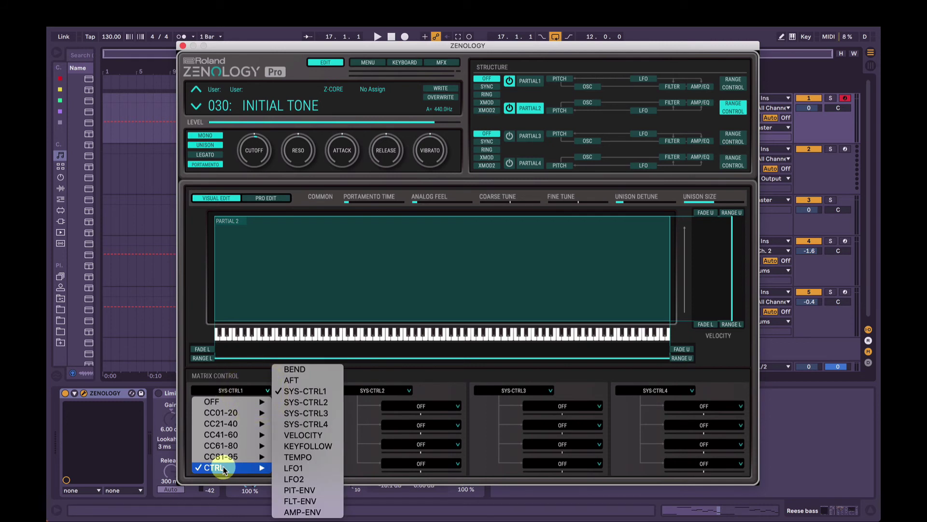
{"action": "left_click", "coordinate": [293, 468]}
{"action": "left_click", "coordinate": [280, 406]}
{"action": "mouse_move", "coordinate": [269, 416]}
{"action": "left_click", "coordinate": [348, 193]}
Step: Compare both partials' matrices, then set Partial 2's cutoff modulation depth to 15
{"action": "left_click", "coordinate": [733, 83]}
{"action": "left_click", "coordinate": [733, 105]}
{"action": "left_click", "coordinate": [734, 83]}
{"action": "left_click", "coordinate": [733, 106]}
{"action": "left_click", "coordinate": [734, 85]}
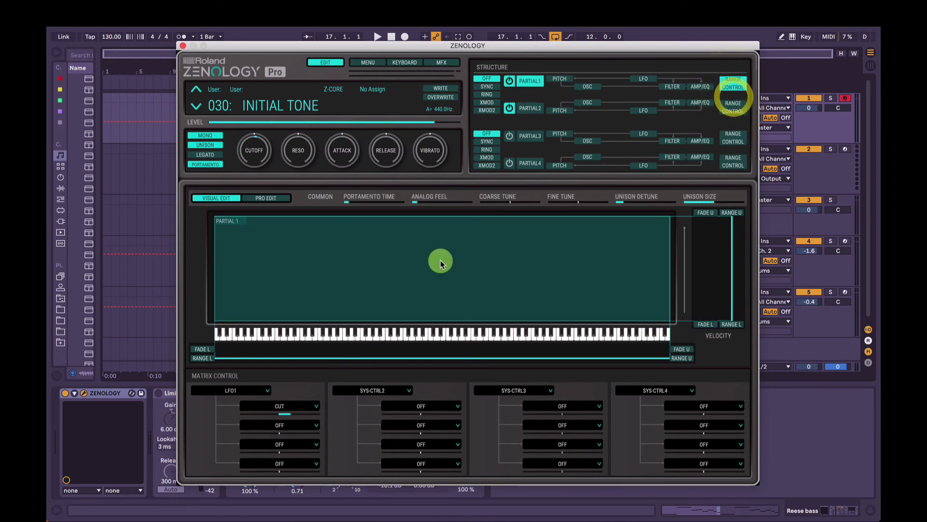
{"action": "left_click", "coordinate": [732, 107]}
{"action": "left_click_drag", "start_coordinate": [282, 414], "coordinate": [288, 414]}
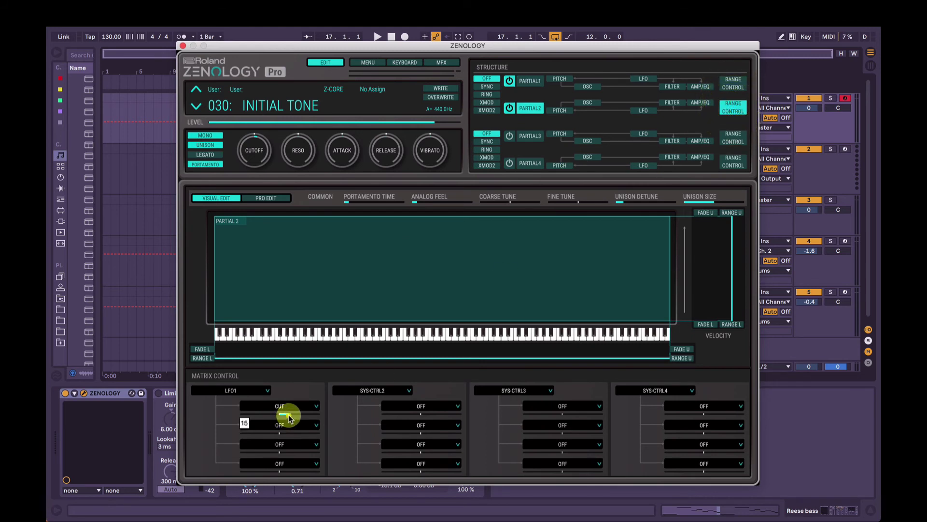
Step: Tempo-sync Partial 2's LFO at a 1/4 rate to match Partial 1's LFO
{"action": "left_click", "coordinate": [647, 108]}
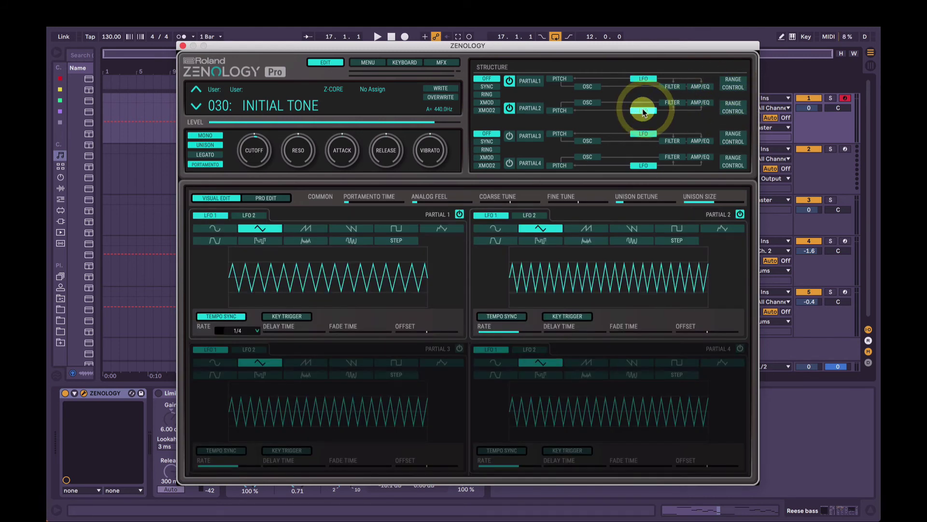
{"action": "left_click", "coordinate": [502, 316]}
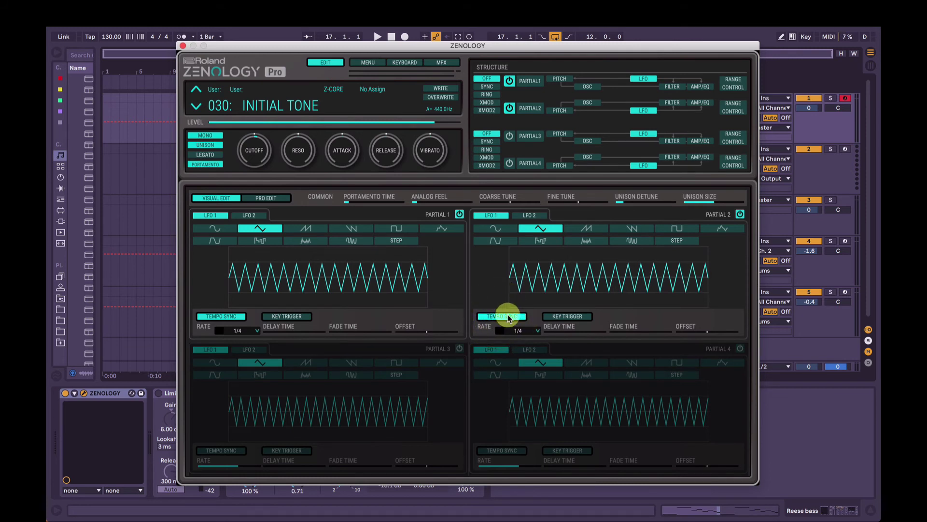
{"action": "left_click", "coordinate": [673, 102]}
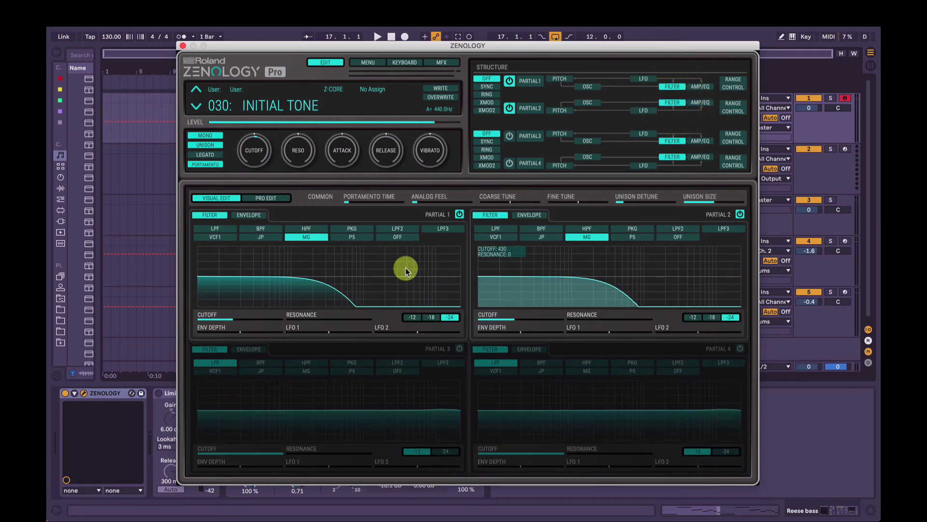
{"action": "left_click", "coordinate": [642, 109]}
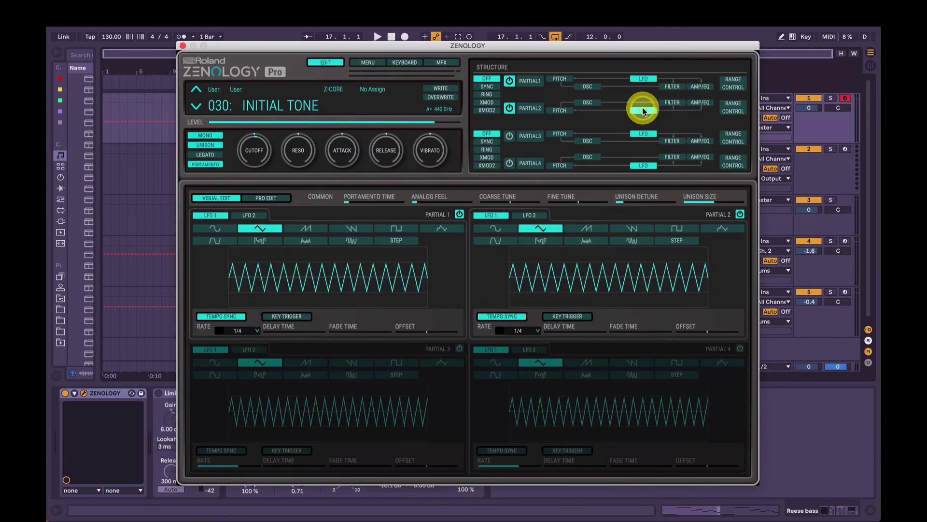
Step: Review both partials' matrices and lower Partial 2's LFO1-to-cutoff depth to 4
{"action": "left_click", "coordinate": [734, 83]}
{"action": "left_click", "coordinate": [733, 106]}
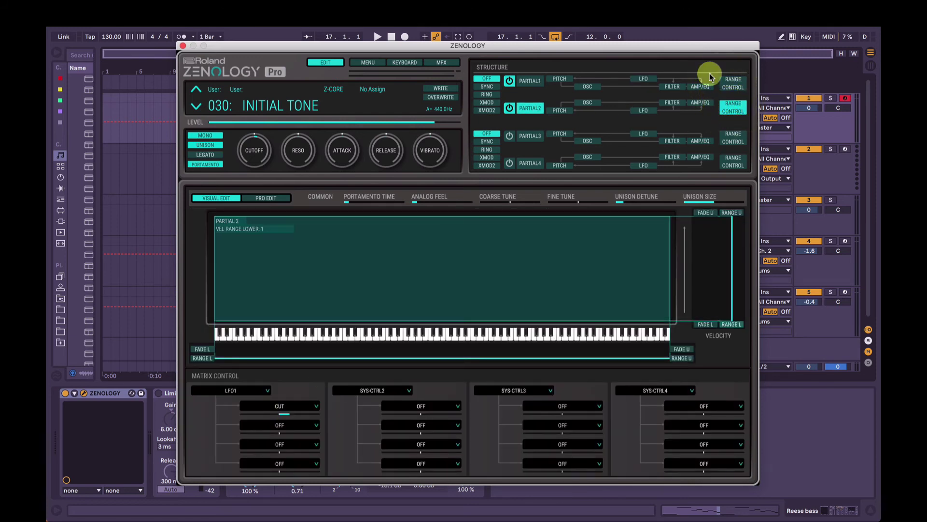
{"action": "left_click", "coordinate": [738, 84]}
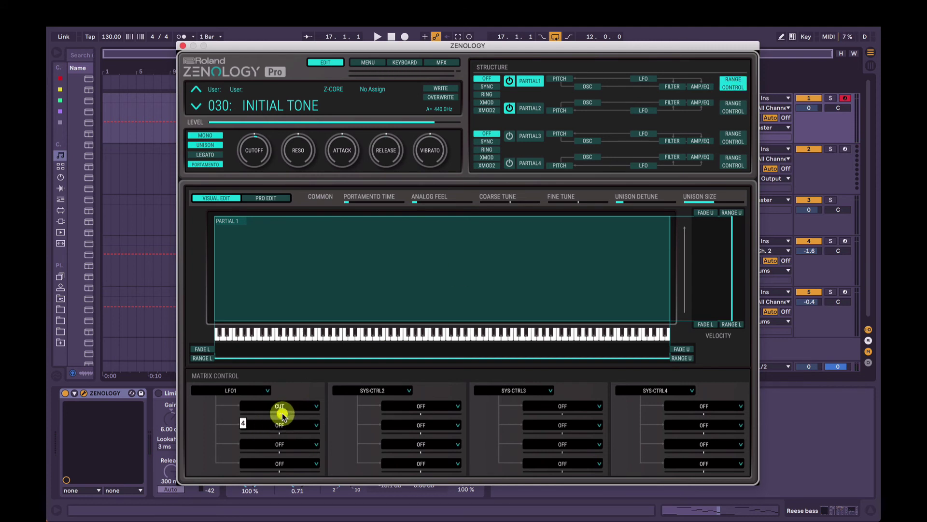
{"action": "left_click", "coordinate": [733, 106]}
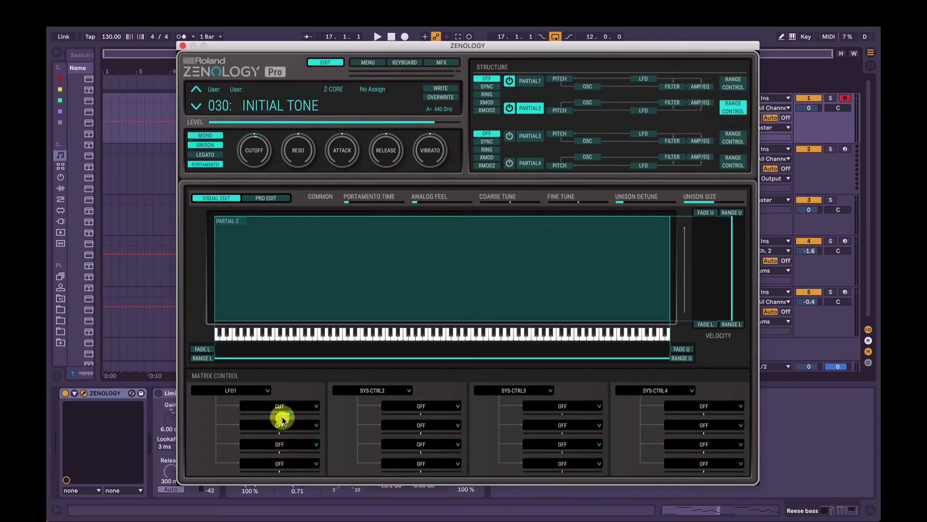
{"action": "left_click_drag", "start_coordinate": [282, 417], "coordinate": [282, 414]}
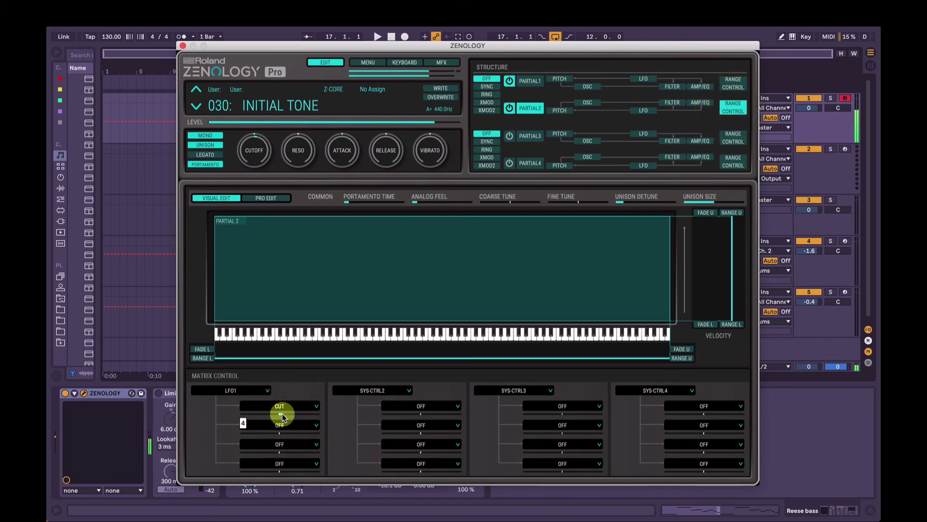
Step: Set the LFO rate of both Partial 1 and Partial 2 to 1
{"action": "left_click", "coordinate": [642, 79]}
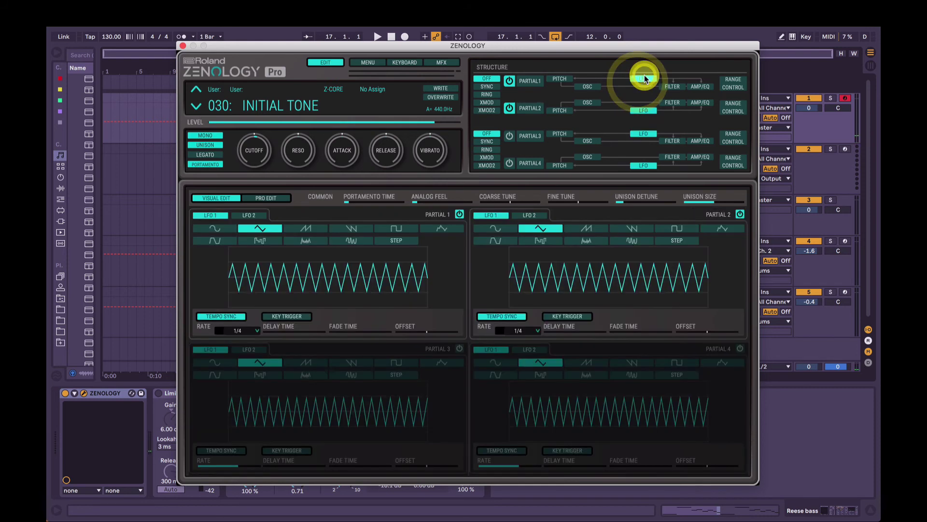
{"action": "left_click", "coordinate": [254, 332]}
{"action": "left_click", "coordinate": [236, 467]}
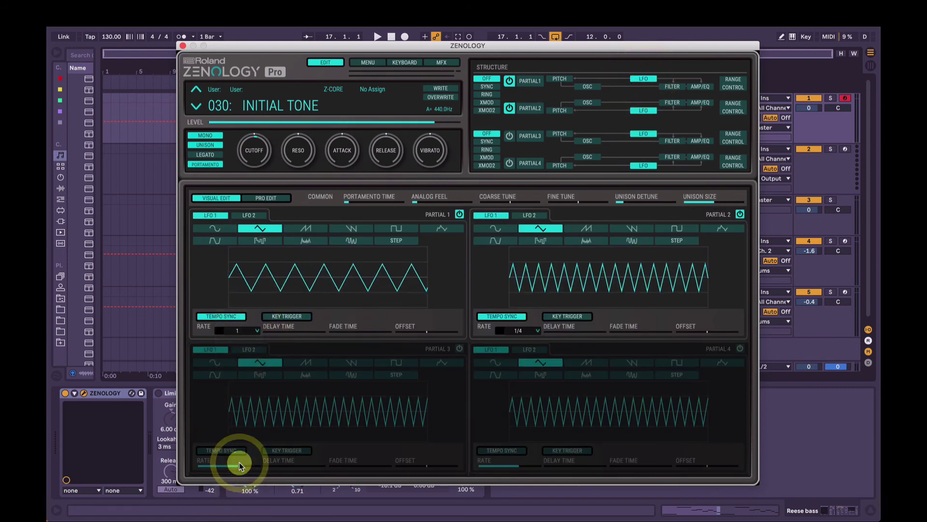
{"action": "left_click", "coordinate": [522, 331]}
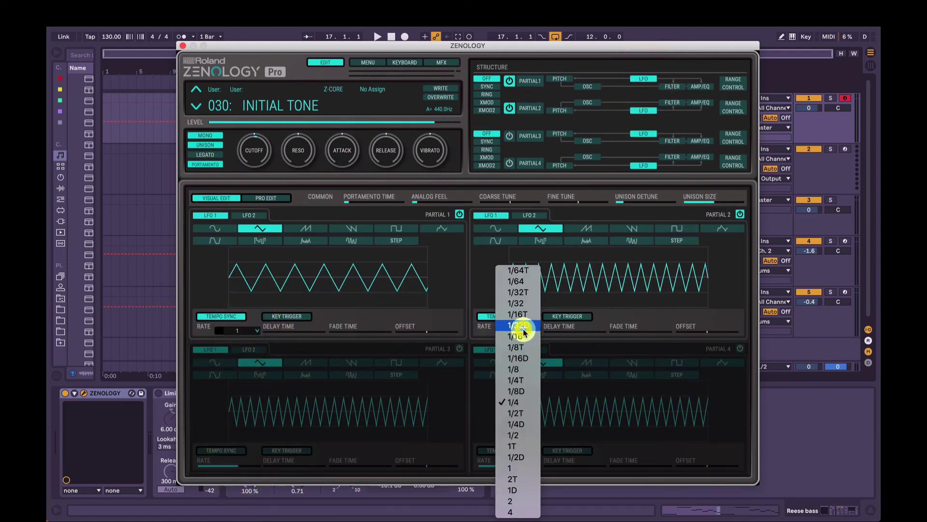
{"action": "left_click", "coordinate": [514, 472]}
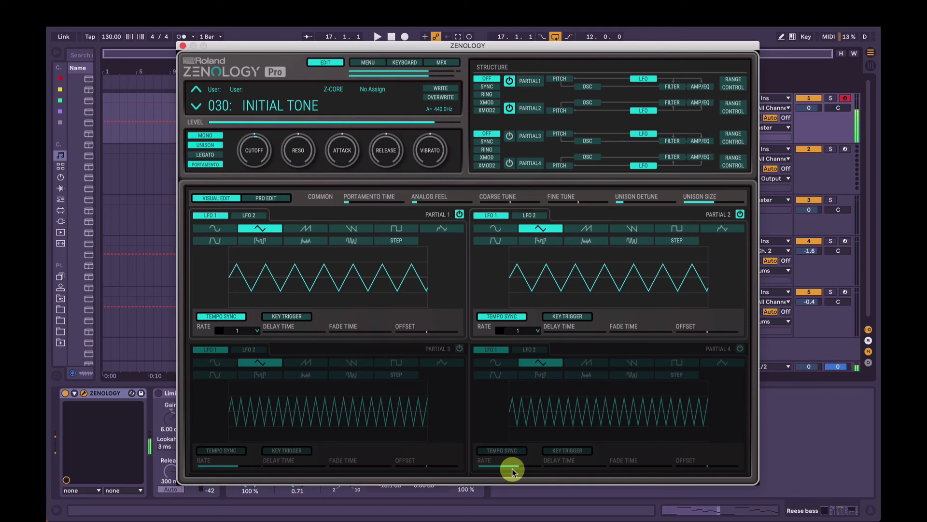
Step: Change both partials' LFO rate to 1/2 and switch their waveforms to sine
{"action": "left_click", "coordinate": [237, 331]}
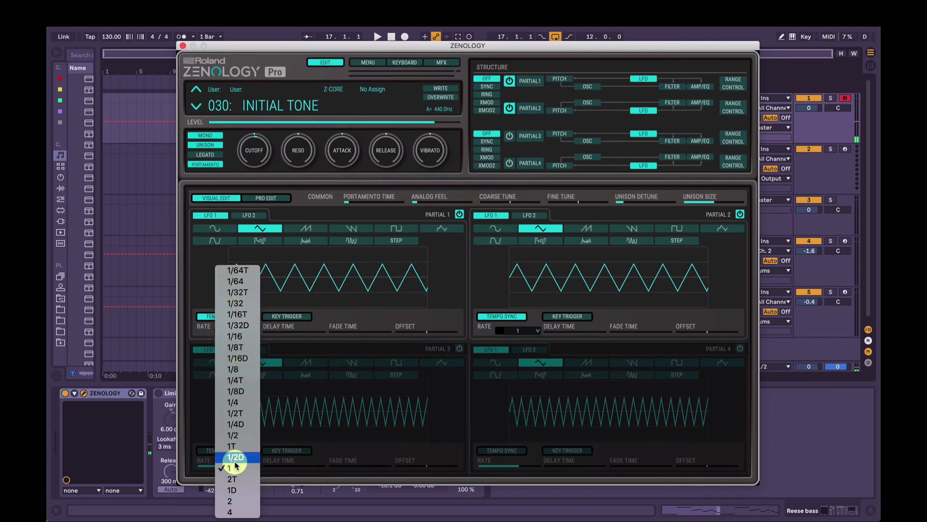
{"action": "left_click", "coordinate": [233, 434]}
{"action": "left_click", "coordinate": [518, 330]}
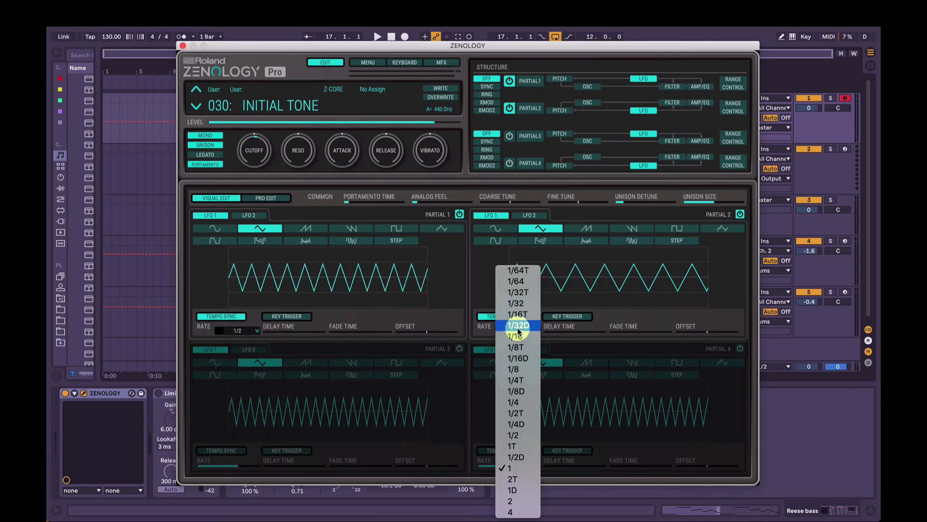
{"action": "left_click", "coordinate": [514, 435]}
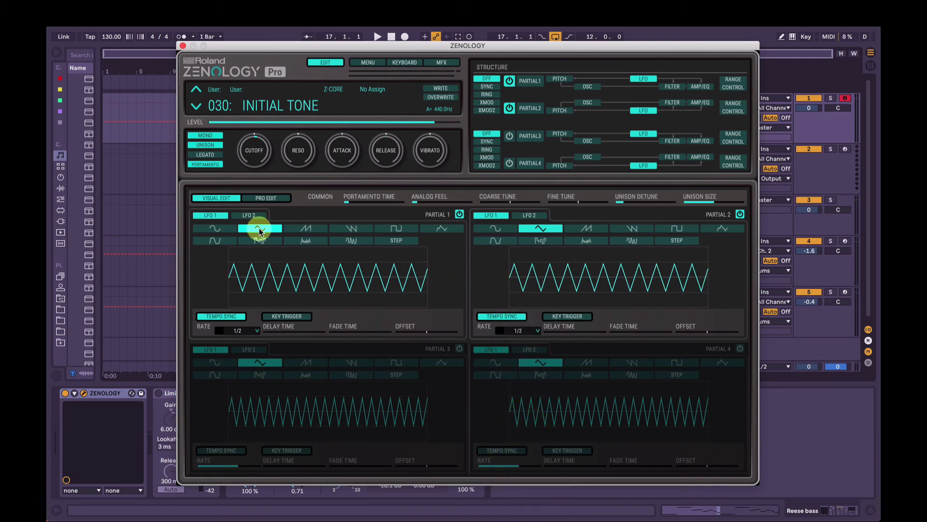
{"action": "left_click", "coordinate": [212, 228]}
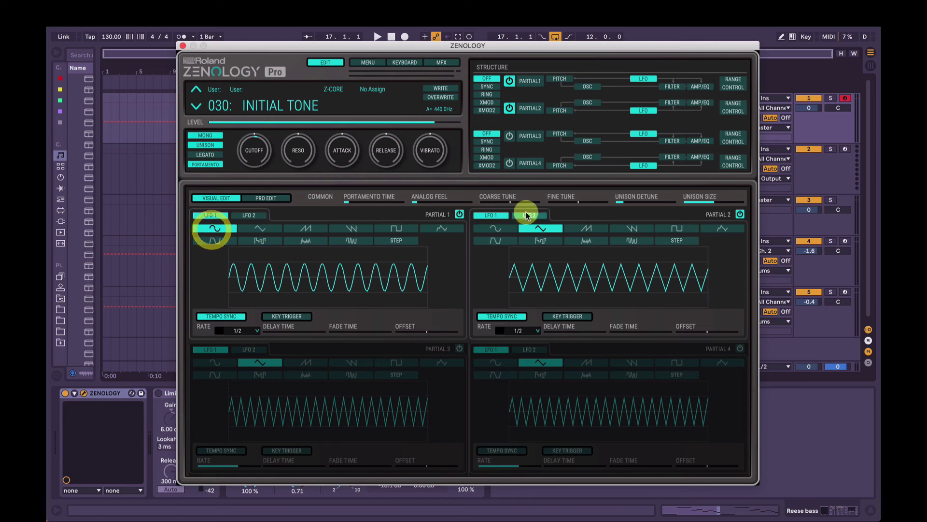
{"action": "left_click", "coordinate": [497, 230]}
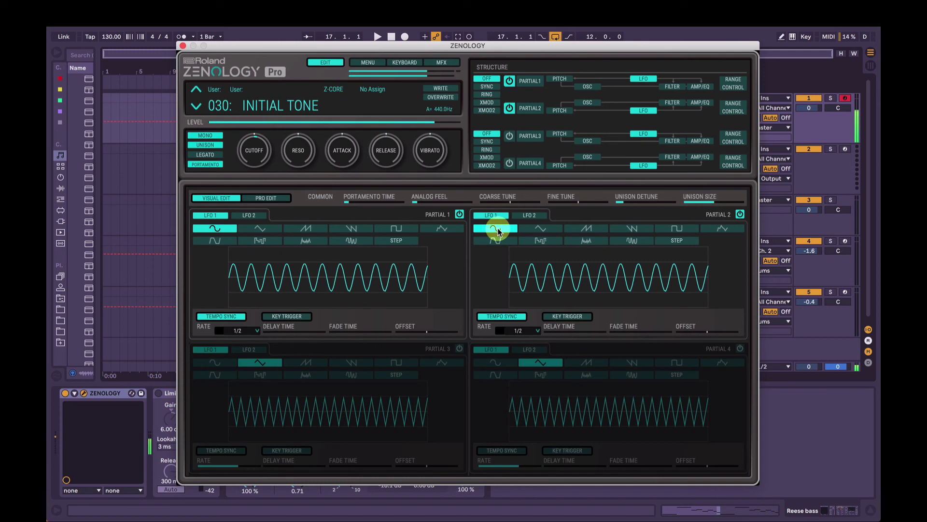
Step: Add a second LFO1 route on Partial 1 to level (LEV) at depth 13, then bring up Partial 2
{"action": "left_click", "coordinate": [732, 77]}
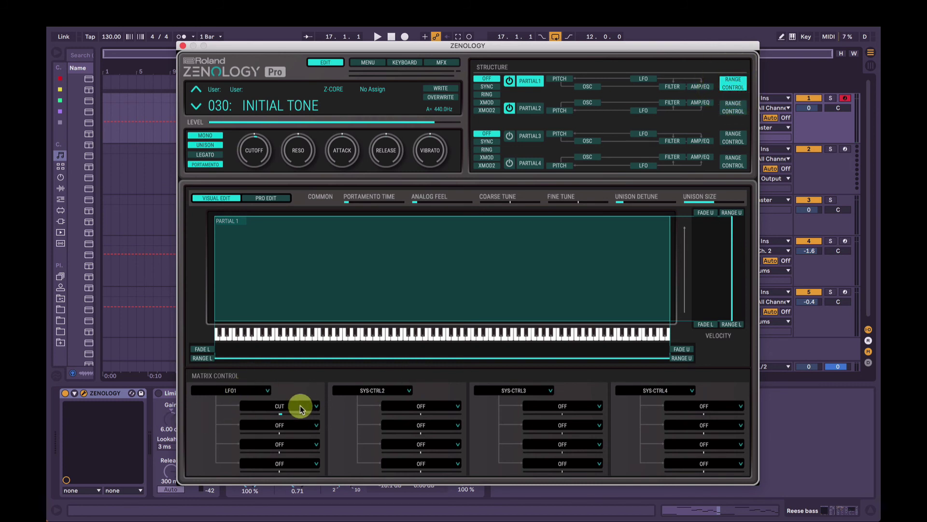
{"action": "left_click", "coordinate": [295, 428]}
{"action": "mouse_move", "coordinate": [289, 434]}
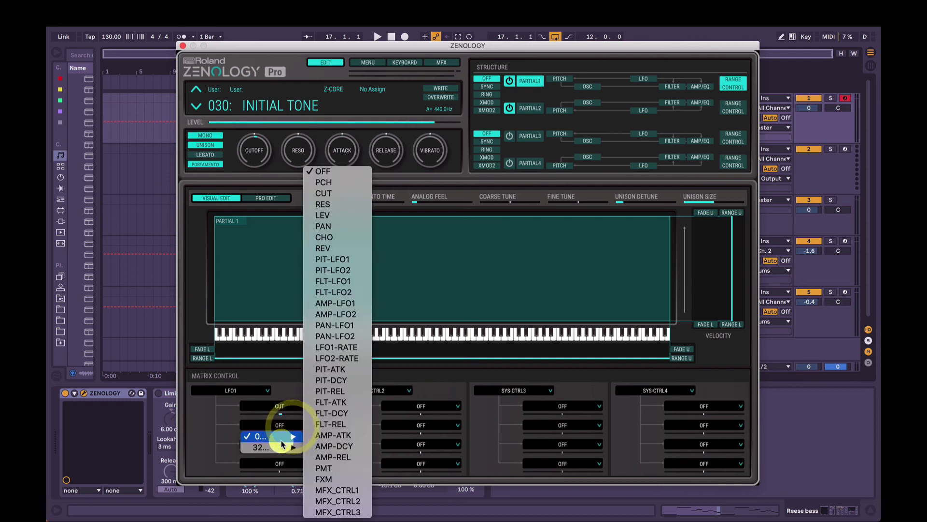
{"action": "left_click", "coordinate": [340, 218]}
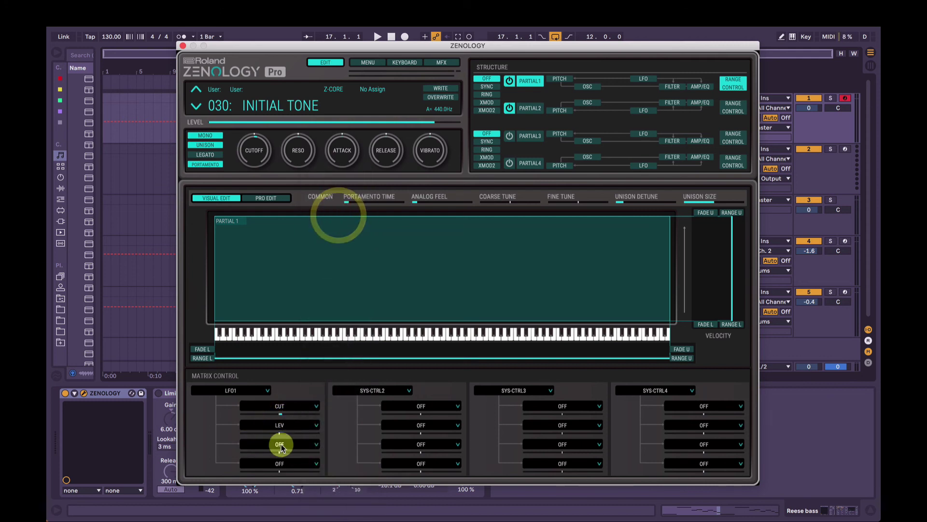
{"action": "mouse_move", "coordinate": [283, 434]}
{"action": "left_mouse_down"}
{"action": "mouse_move", "coordinate": [312, 434]}
{"action": "mouse_move", "coordinate": [296, 437]}
{"action": "left_mouse_up"}
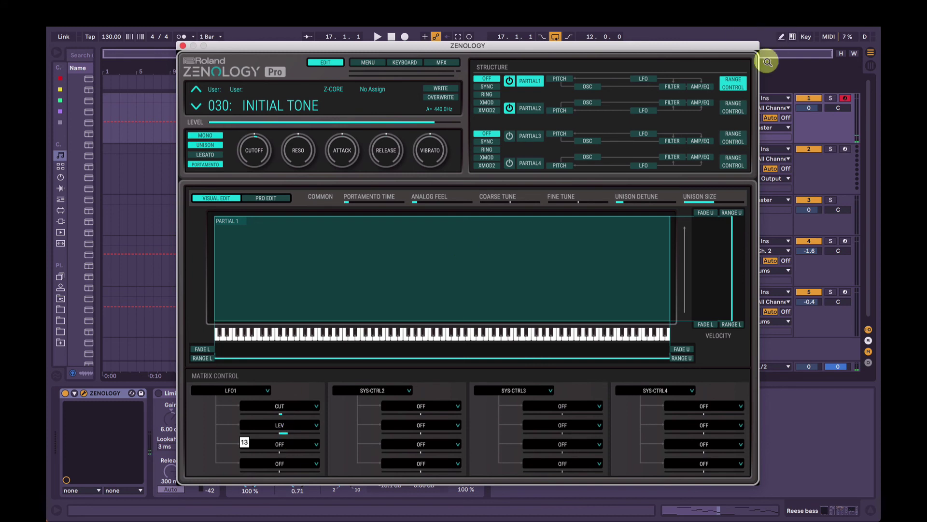
{"action": "left_click", "coordinate": [733, 107]}
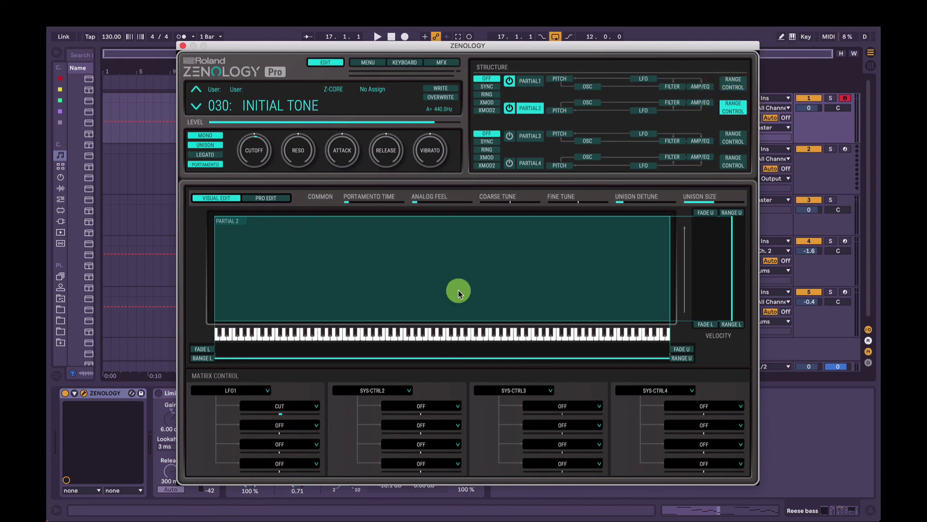
Step: Route Partial 2's second LFO1 matrix slot to level and adjust its depth
{"action": "left_click", "coordinate": [281, 426]}
{"action": "mouse_move", "coordinate": [279, 437]}
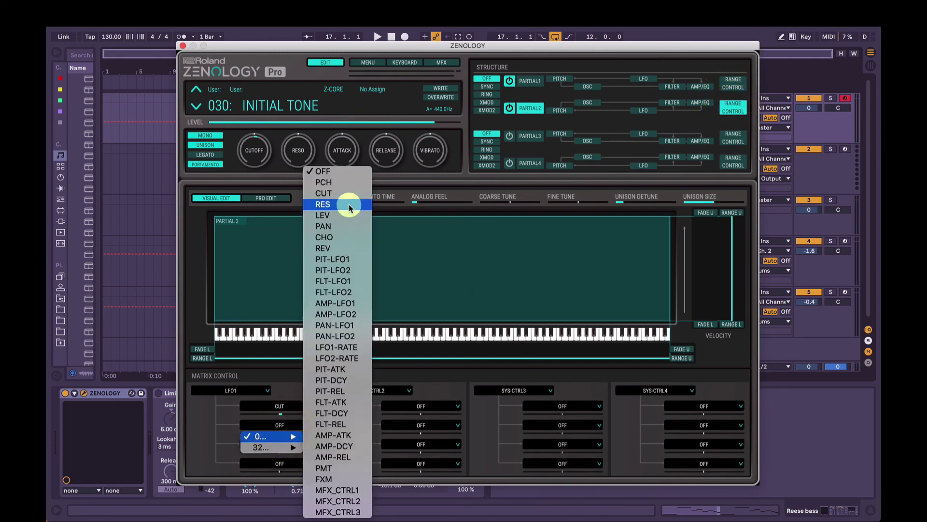
{"action": "left_click", "coordinate": [338, 215]}
{"action": "left_click", "coordinate": [285, 430]}
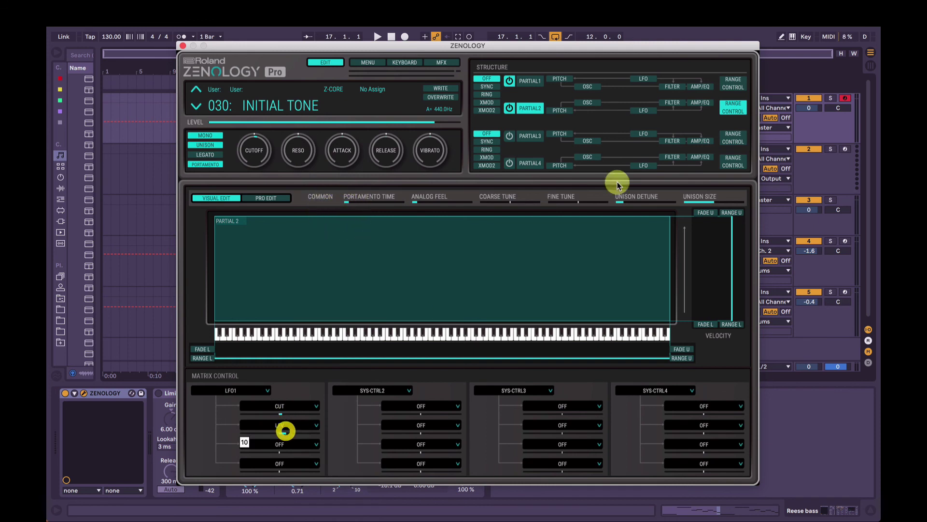
{"action": "left_click", "coordinate": [732, 106]}
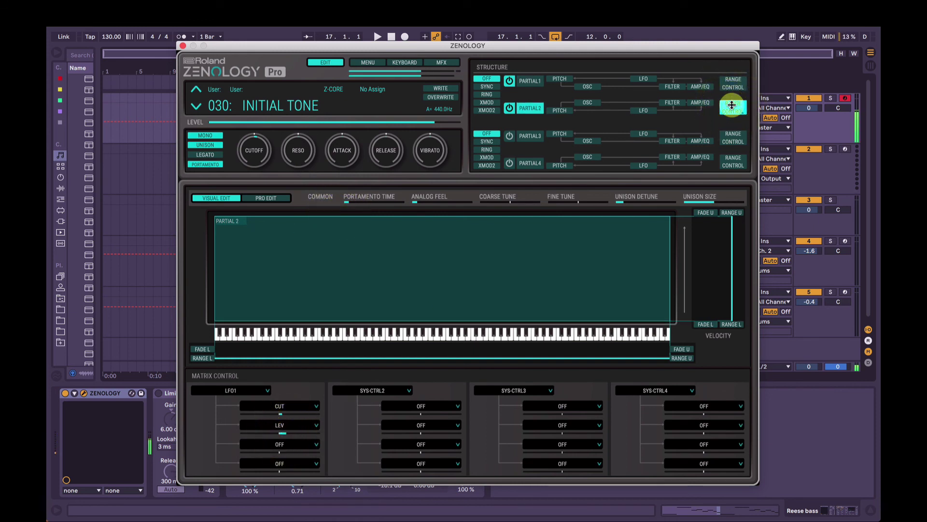
Step: Change Partial 2's second LFO1 destination from level to pitch (PCH)
{"action": "left_click", "coordinate": [280, 425]}
{"action": "left_click", "coordinate": [279, 425]}
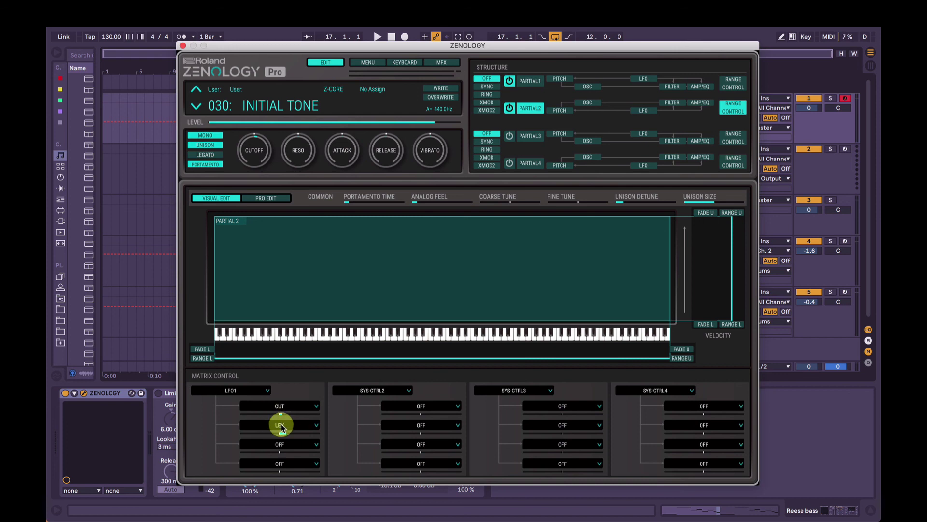
{"action": "left_click", "coordinate": [280, 424]}
{"action": "mouse_move", "coordinate": [282, 436]}
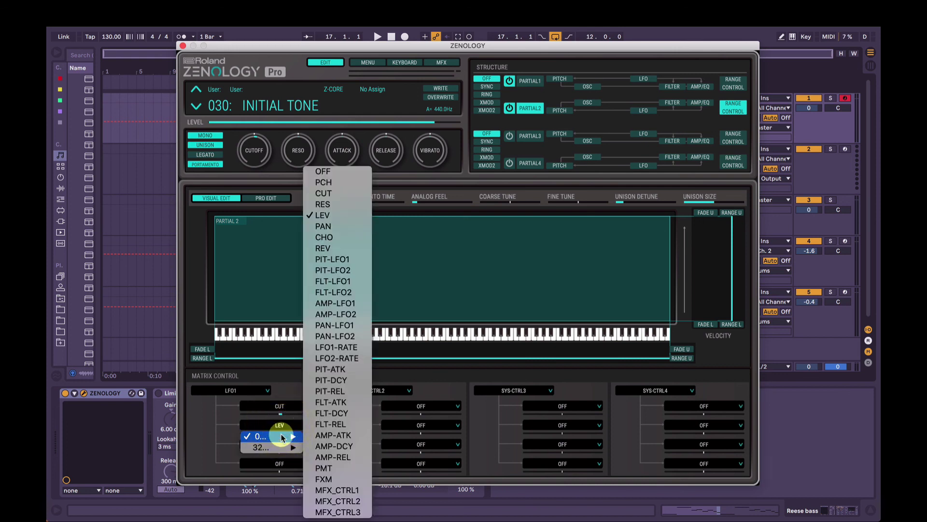
{"action": "left_click", "coordinate": [341, 183]}
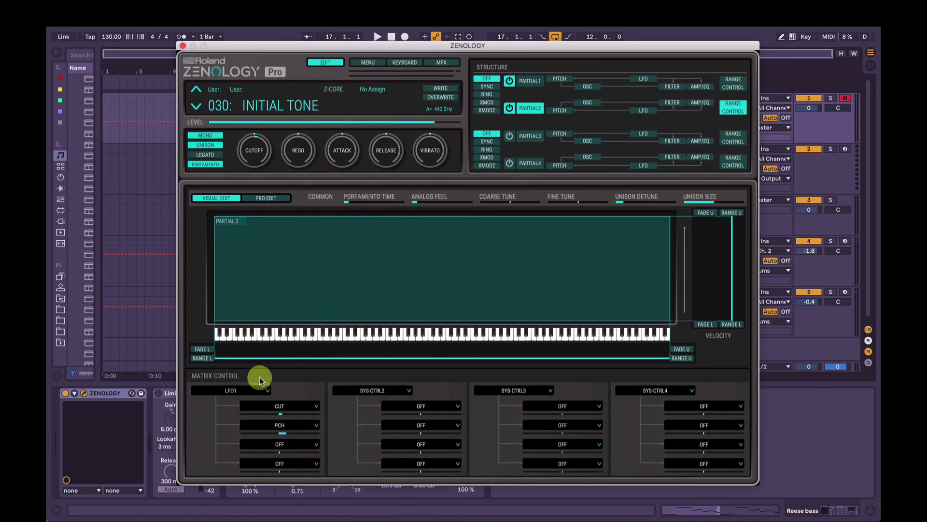
{"action": "left_click", "coordinate": [733, 83]}
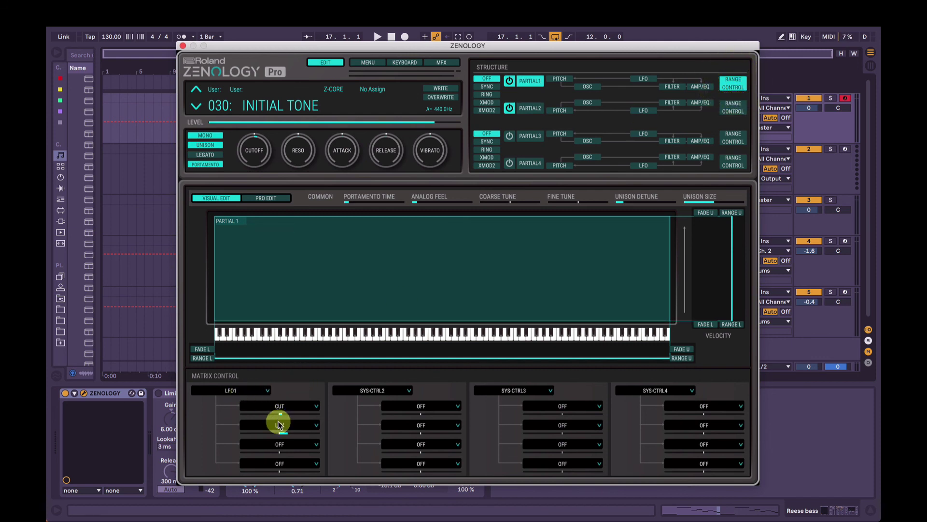
Step: Deepen Partial 2's LFO pitch modulation, auditioning it with Partial 1 switched off and back on
{"action": "left_click", "coordinate": [733, 107]}
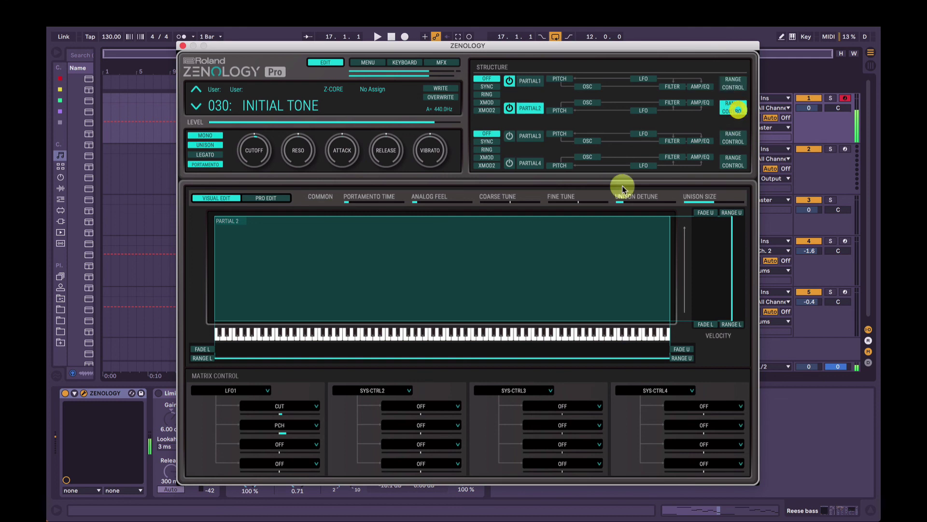
{"action": "left_click_drag", "start_coordinate": [288, 435], "coordinate": [296, 432]}
{"action": "left_click", "coordinate": [509, 80]}
{"action": "left_click", "coordinate": [386, 288]}
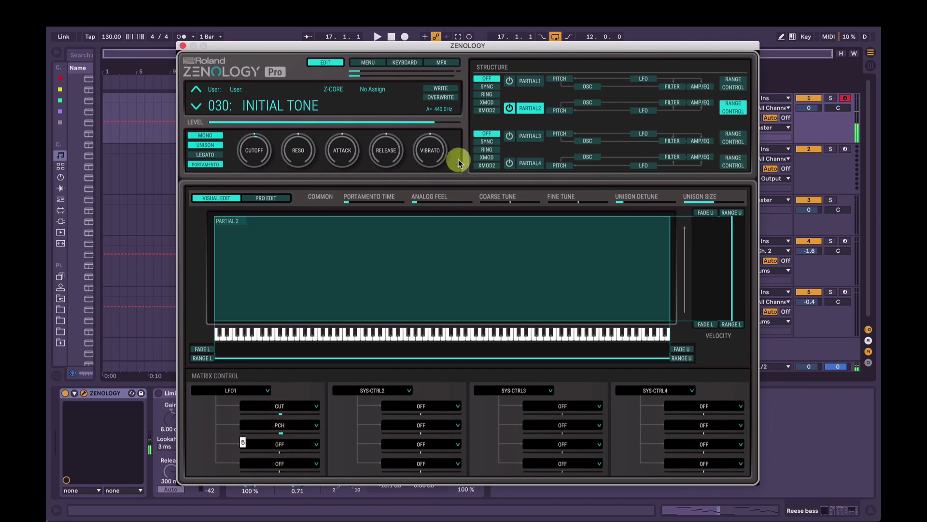
{"action": "left_click", "coordinate": [511, 82]}
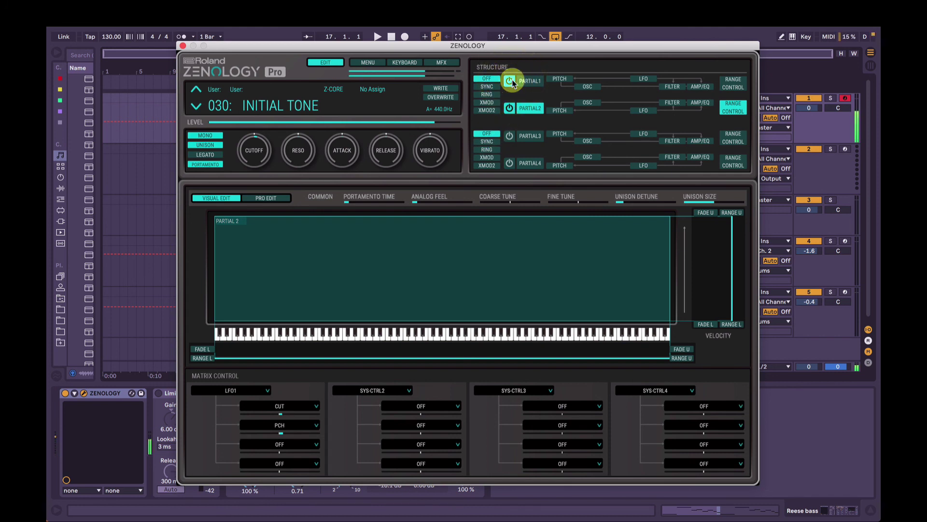
Step: Rebalance the filter cutoff by raising then lowering it, and close the ZENOLOGY window
{"action": "left_click_drag", "start_coordinate": [258, 146], "coordinate": [261, 130]}
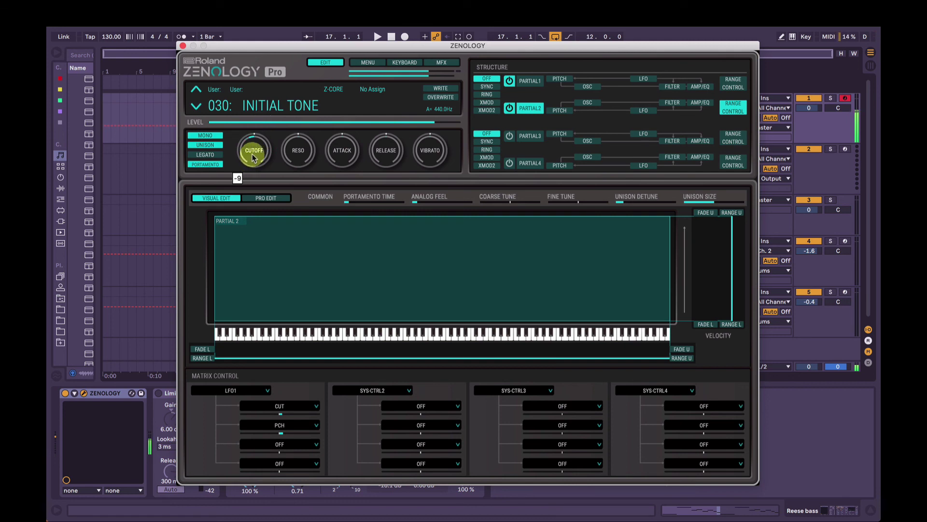
{"action": "left_click", "coordinate": [733, 83]}
{"action": "scroll", "coordinate": [290, 427], "scroll_direction": "down", "scroll_amount": 3}
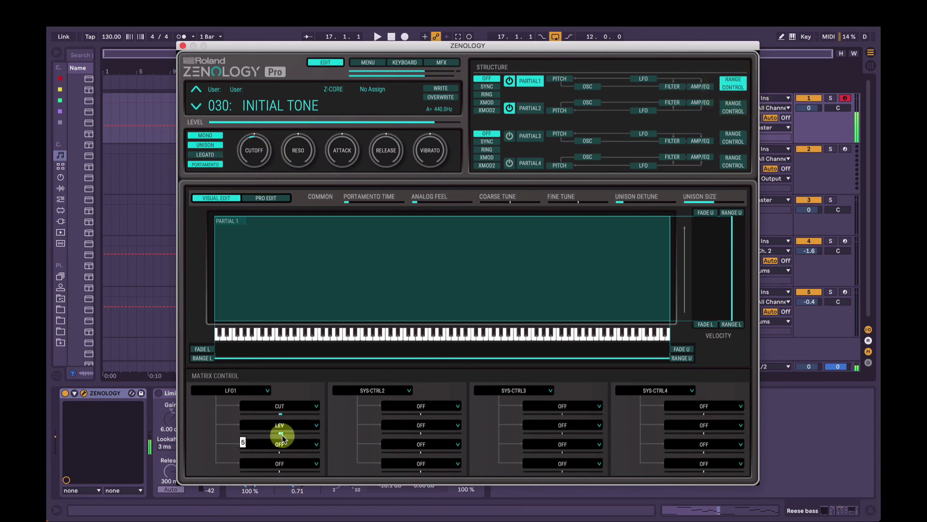
{"action": "left_click", "coordinate": [724, 109]}
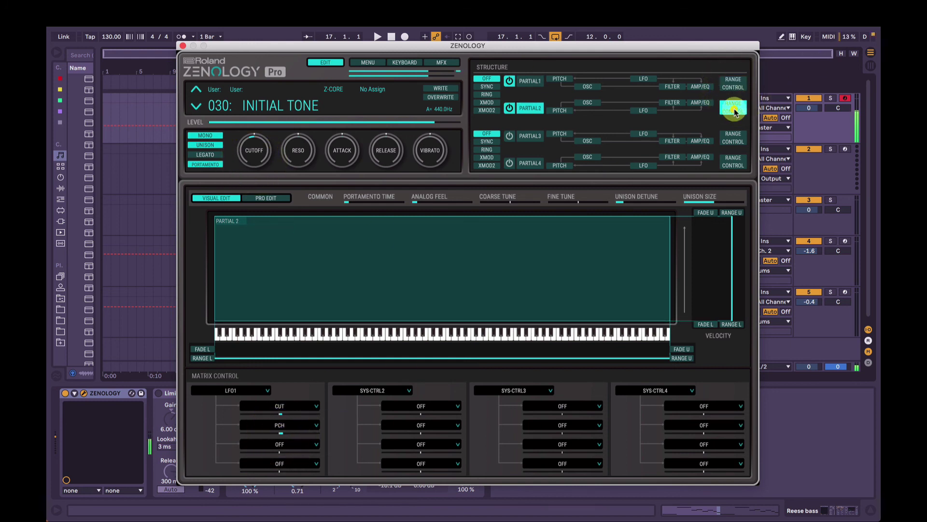
{"action": "mouse_move", "coordinate": [268, 133]}
{"action": "left_mouse_down"}
{"action": "mouse_move", "coordinate": [254, 154]}
{"action": "mouse_move", "coordinate": [256, 145]}
{"action": "left_mouse_up"}
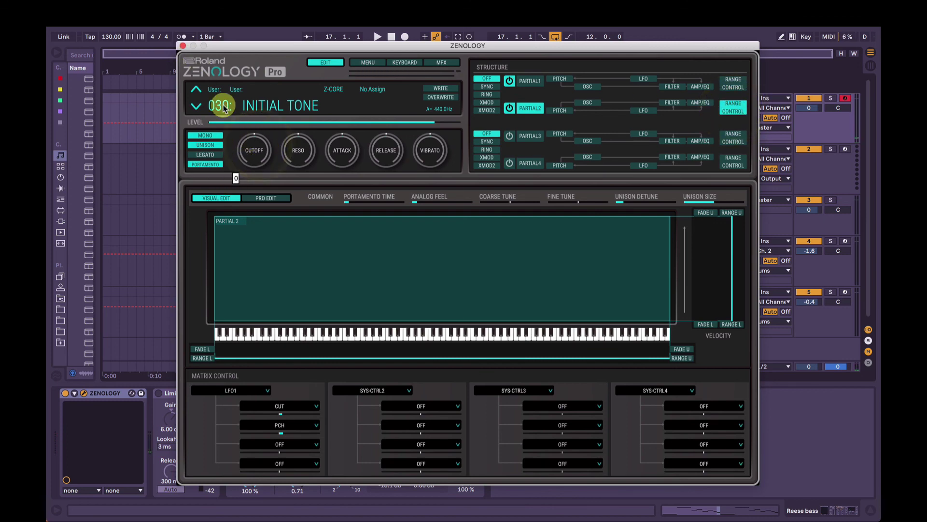
{"action": "left_click", "coordinate": [183, 45]}
Step: Play the Reese bass clip from bar 17 to audition the patch
{"action": "left_click", "coordinate": [237, 134]}
{"action": "key", "text": "space"}
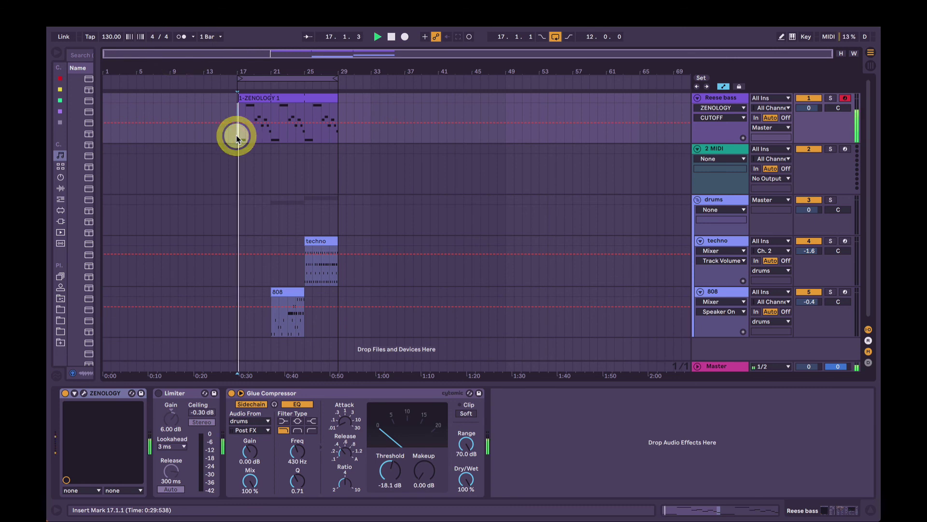